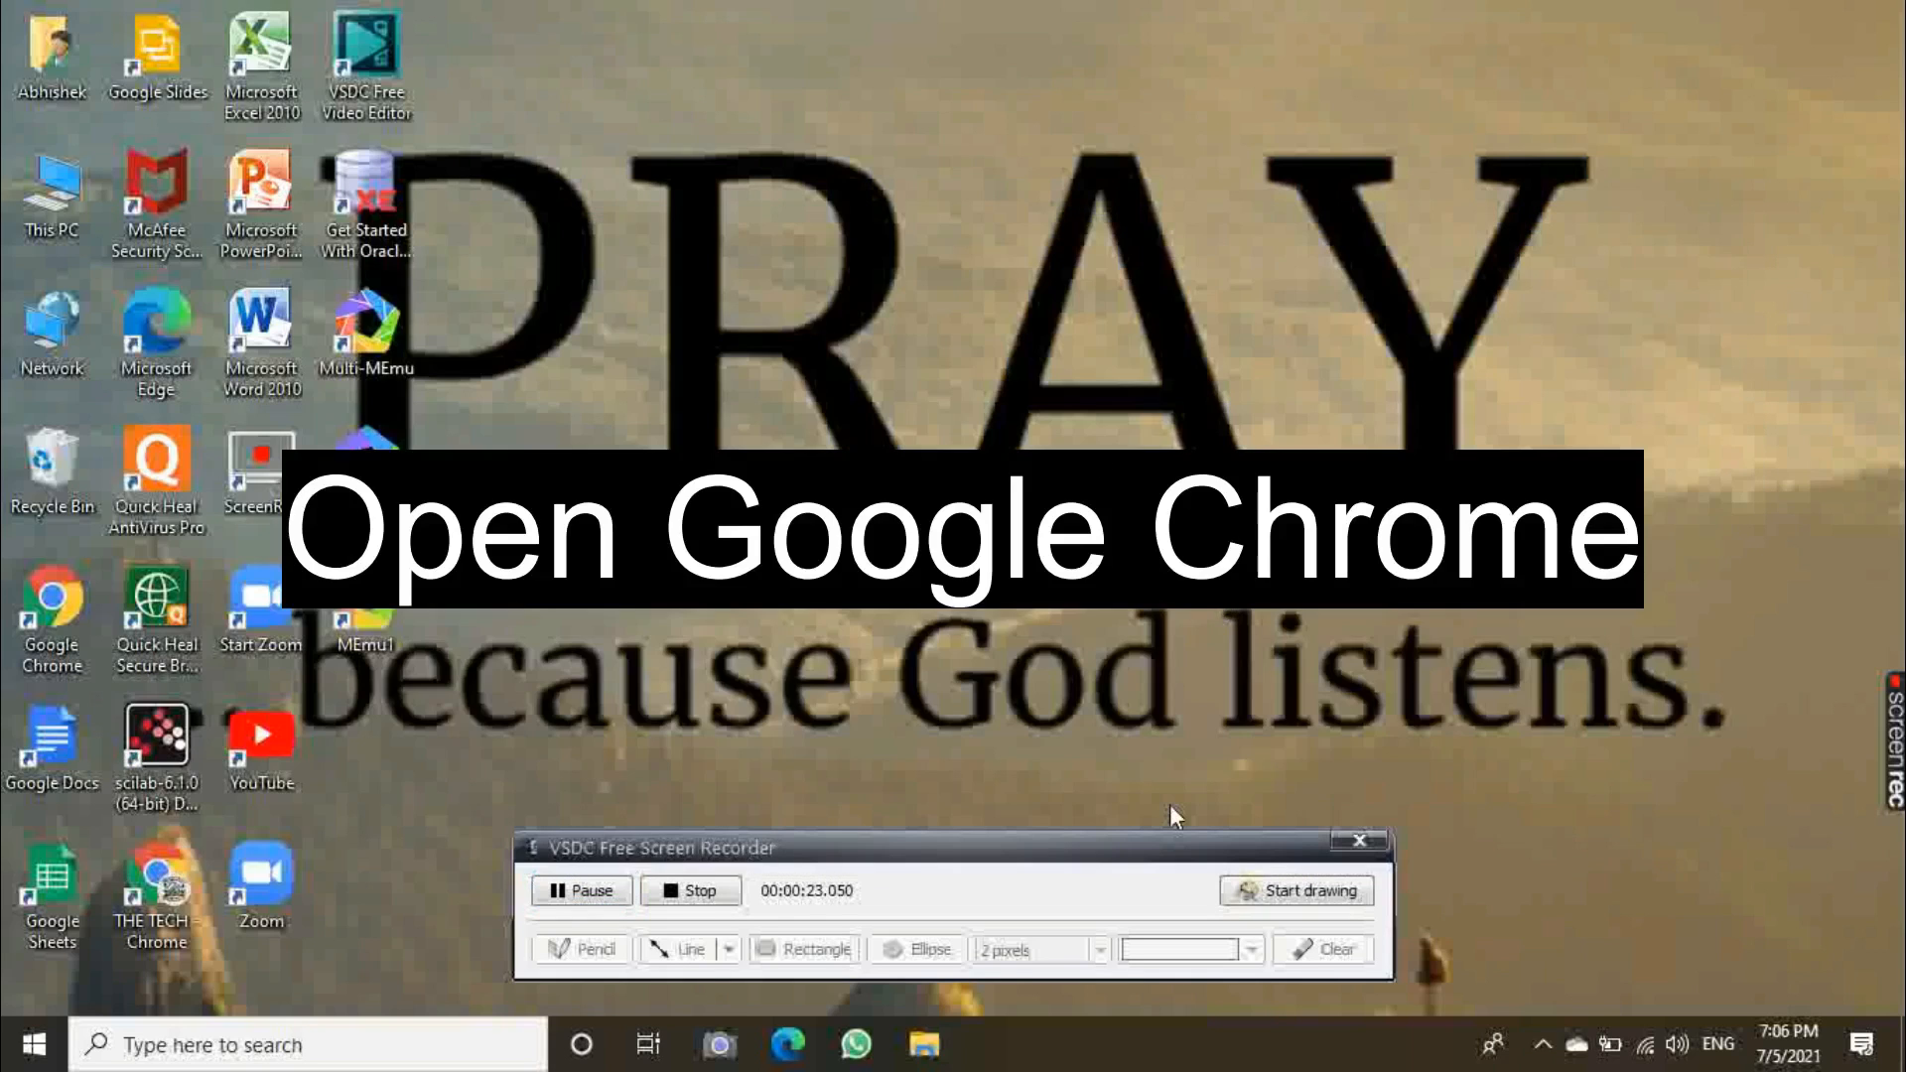
Step: Open Google Chrome and search Google for "turbo c++ download for windows 10"
{"action": "double_click", "coordinate": [50, 624]}
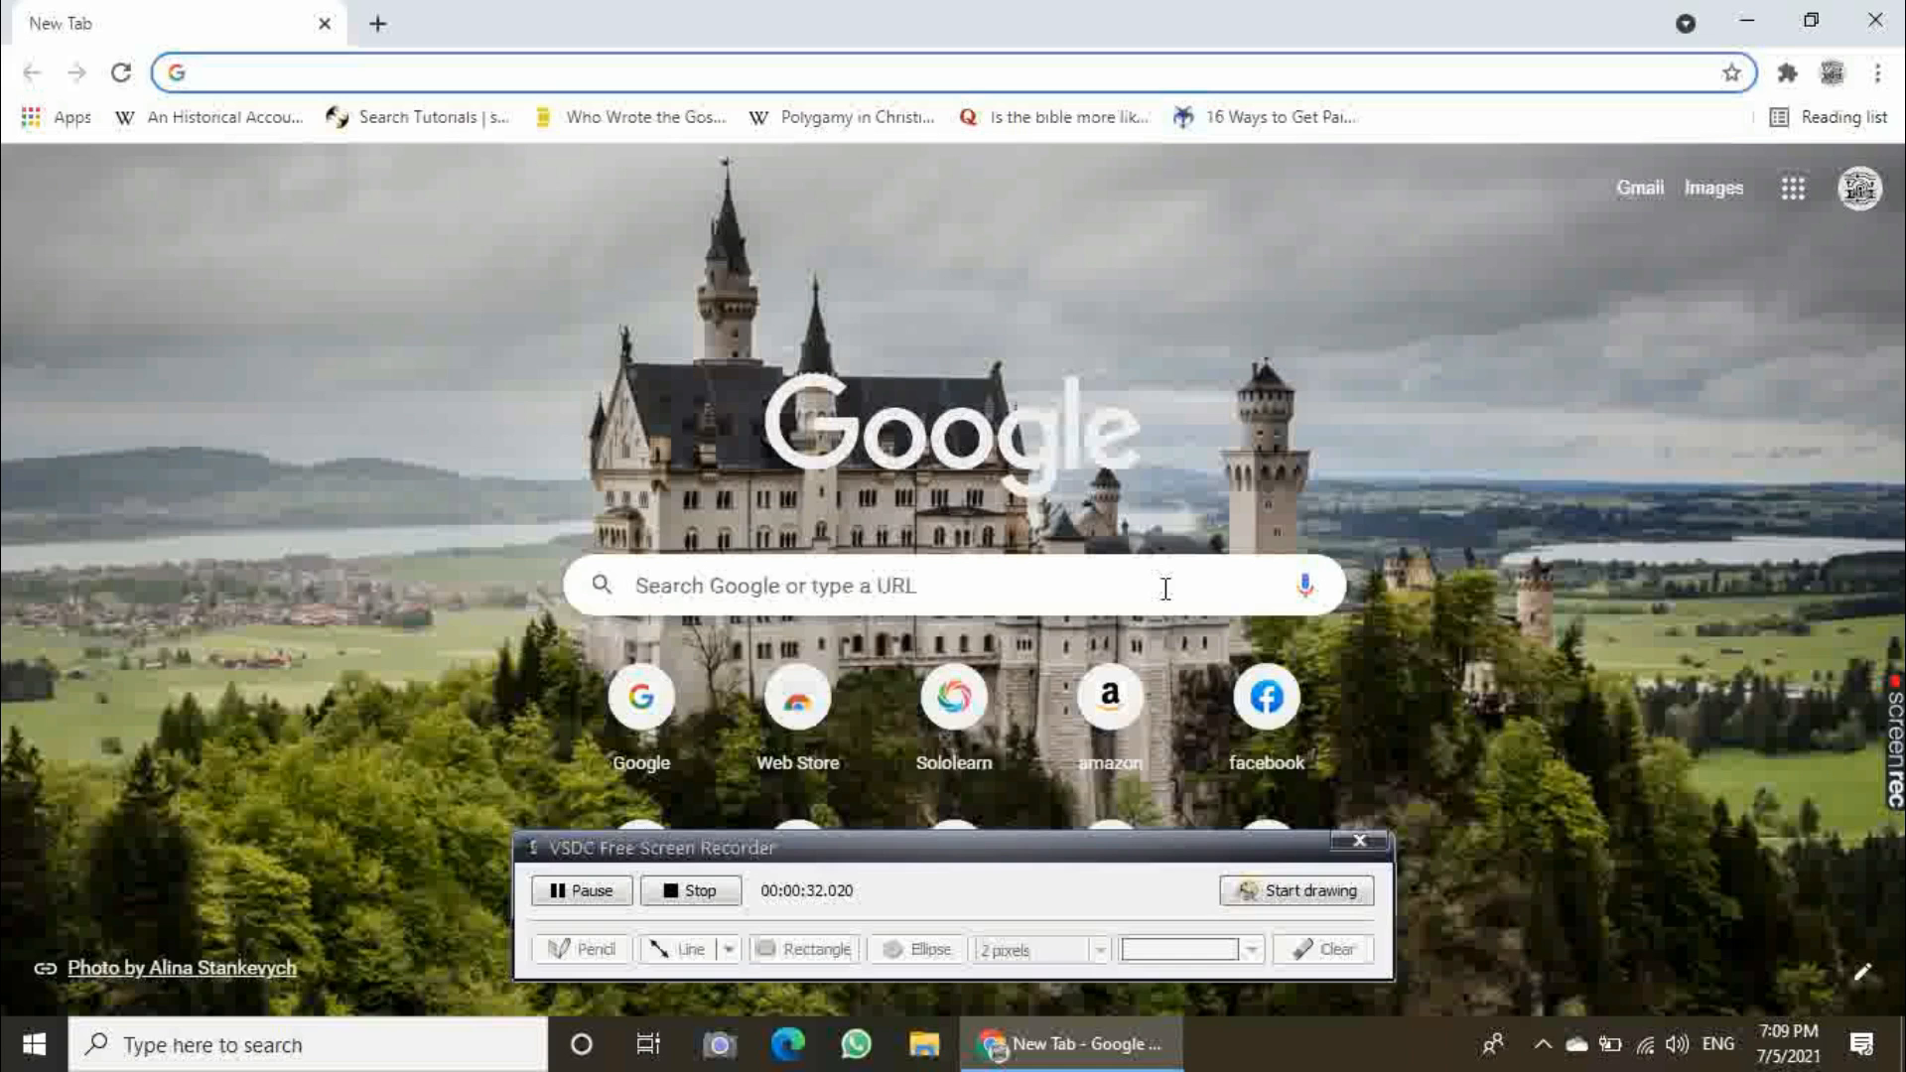
{"action": "left_click", "coordinate": [1166, 589]}
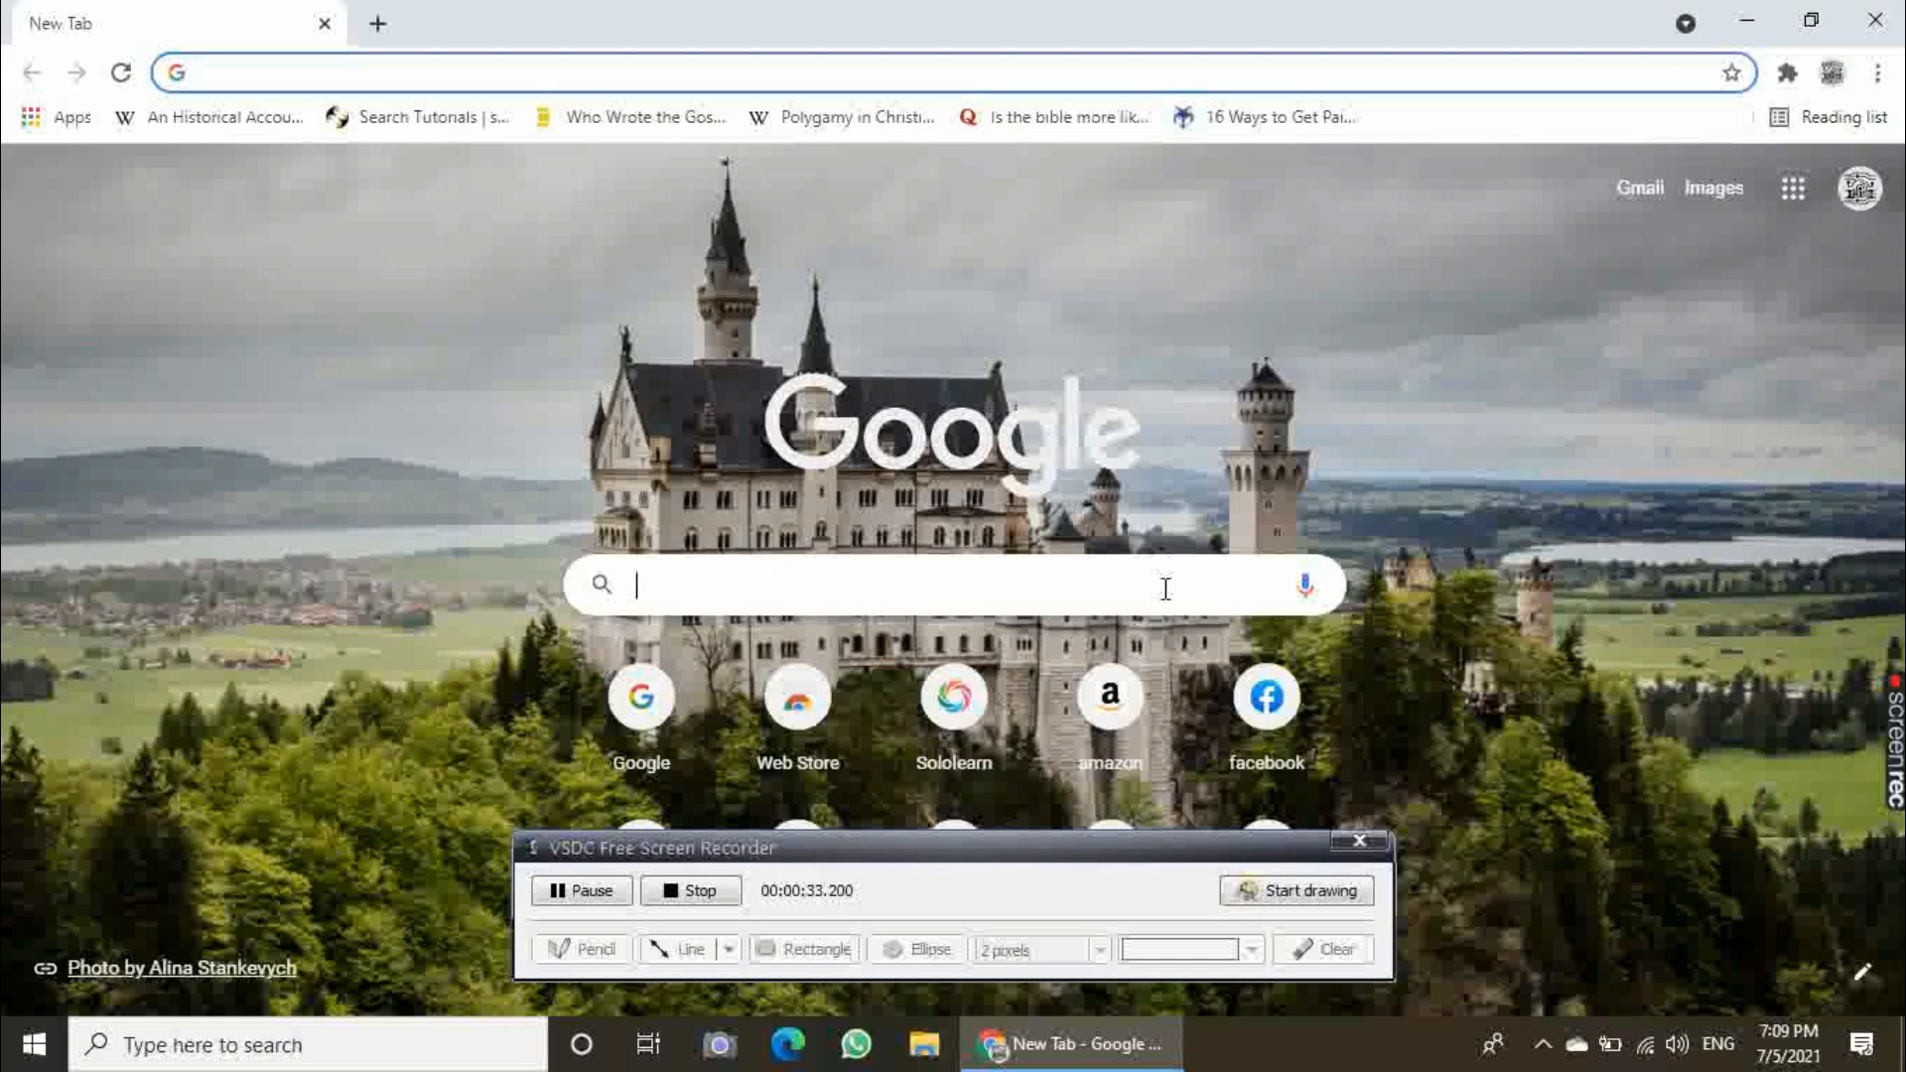
{"action": "left_click", "coordinate": [1167, 588]}
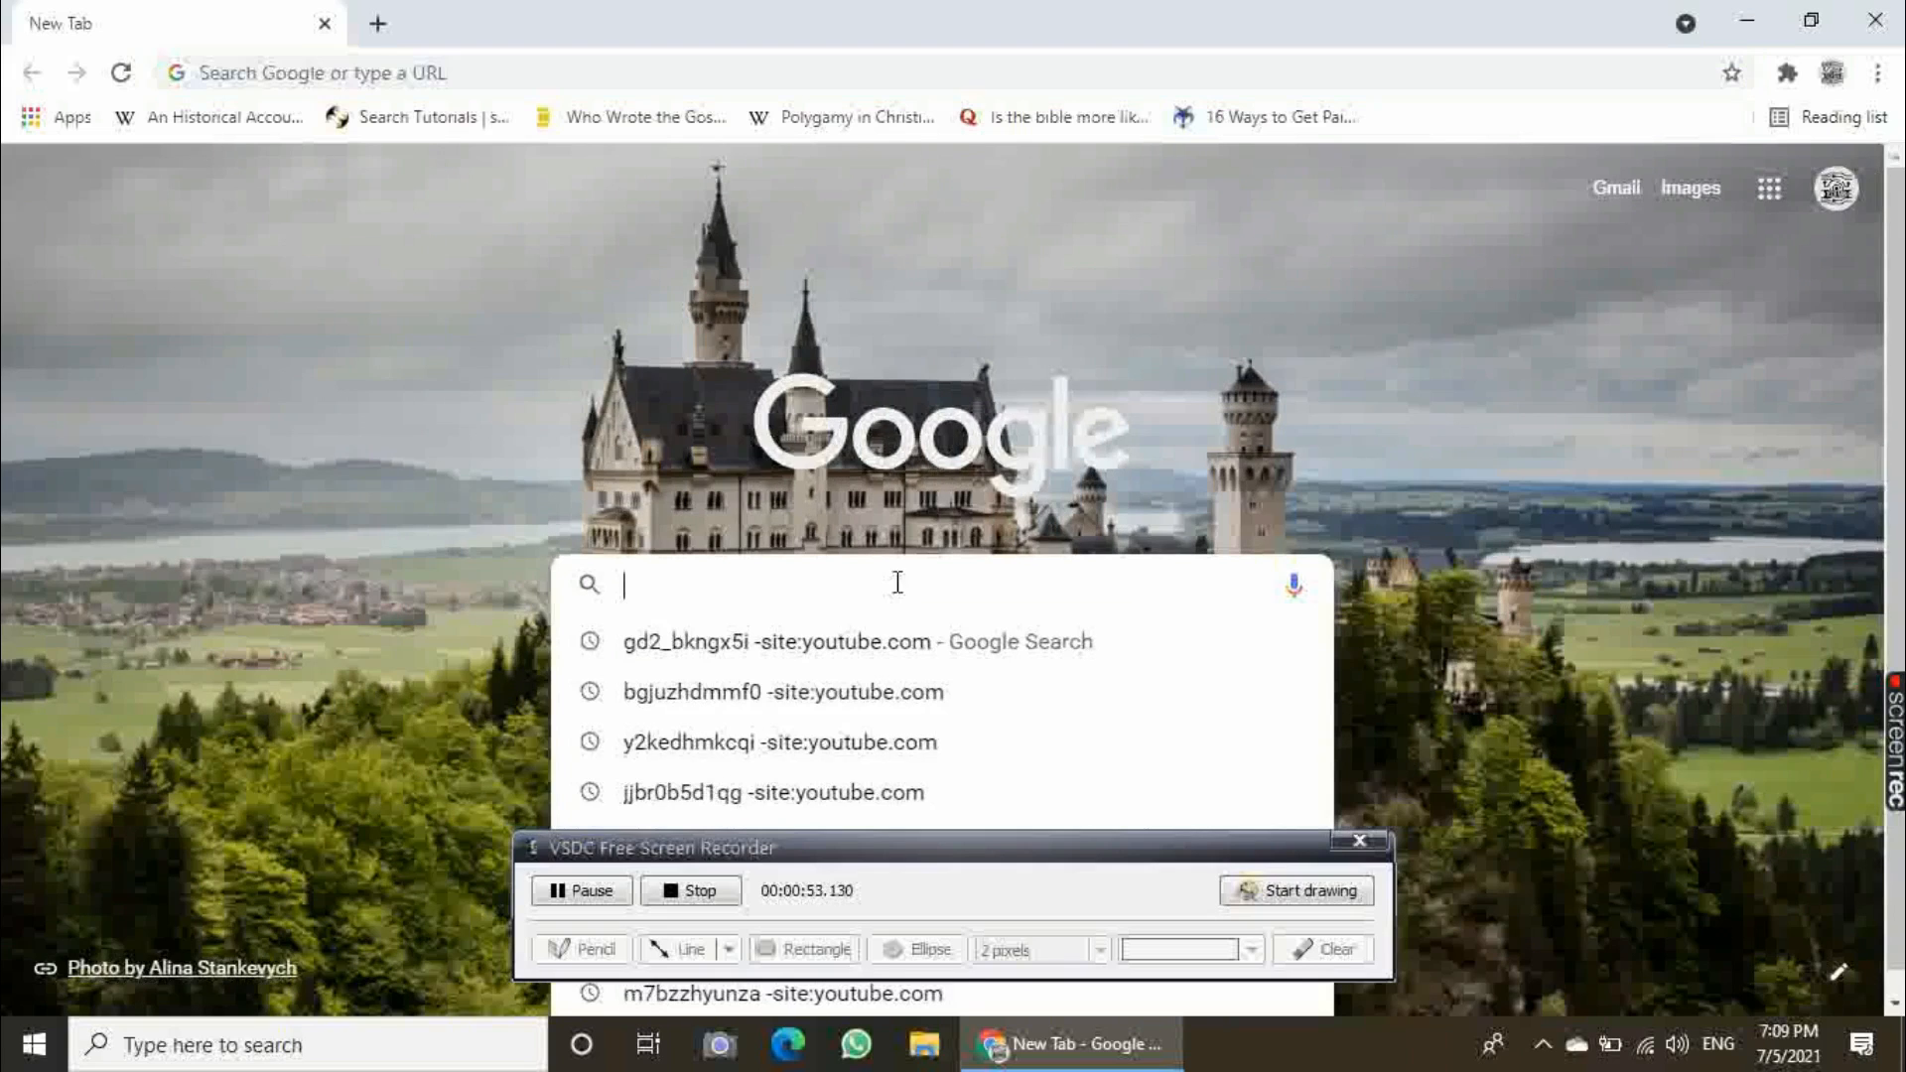
{"action": "type", "text": "turbo c"}
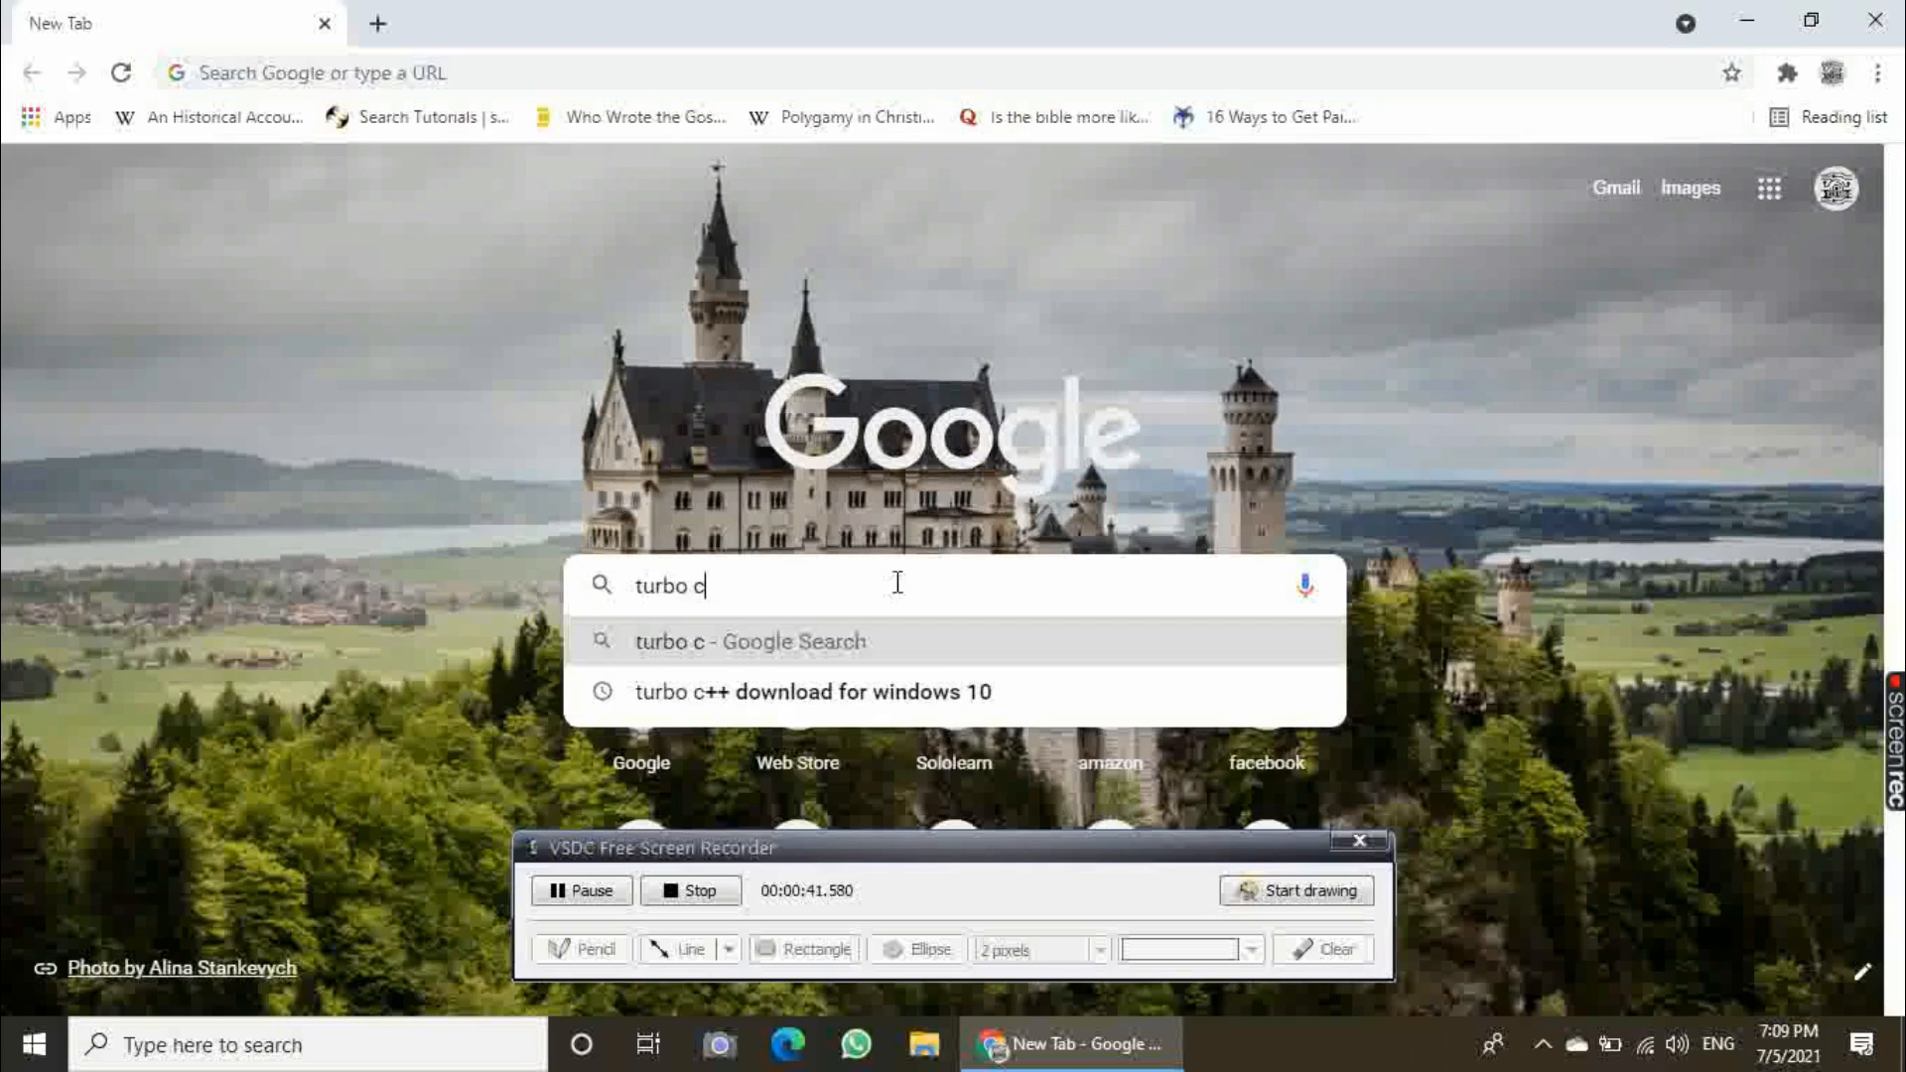
{"action": "type", "text": "++"}
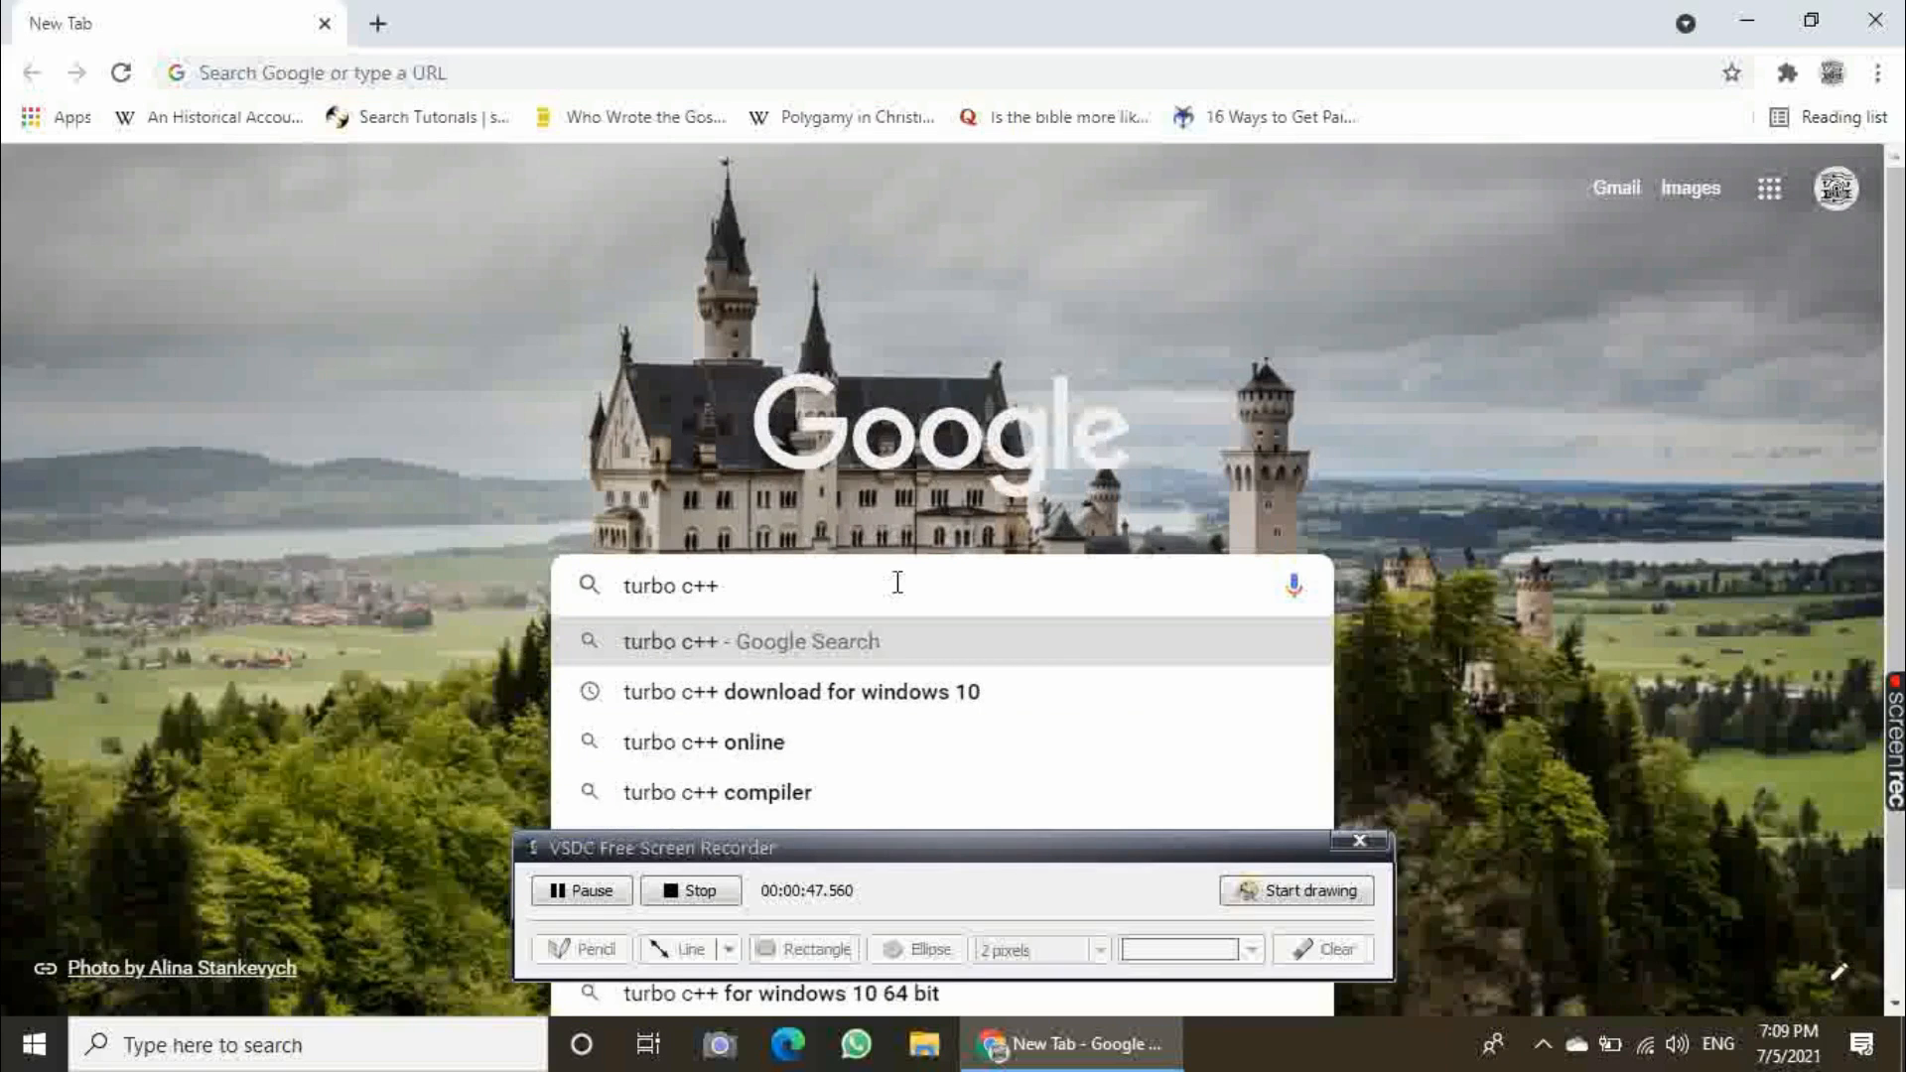
{"action": "key", "text": "Down"}
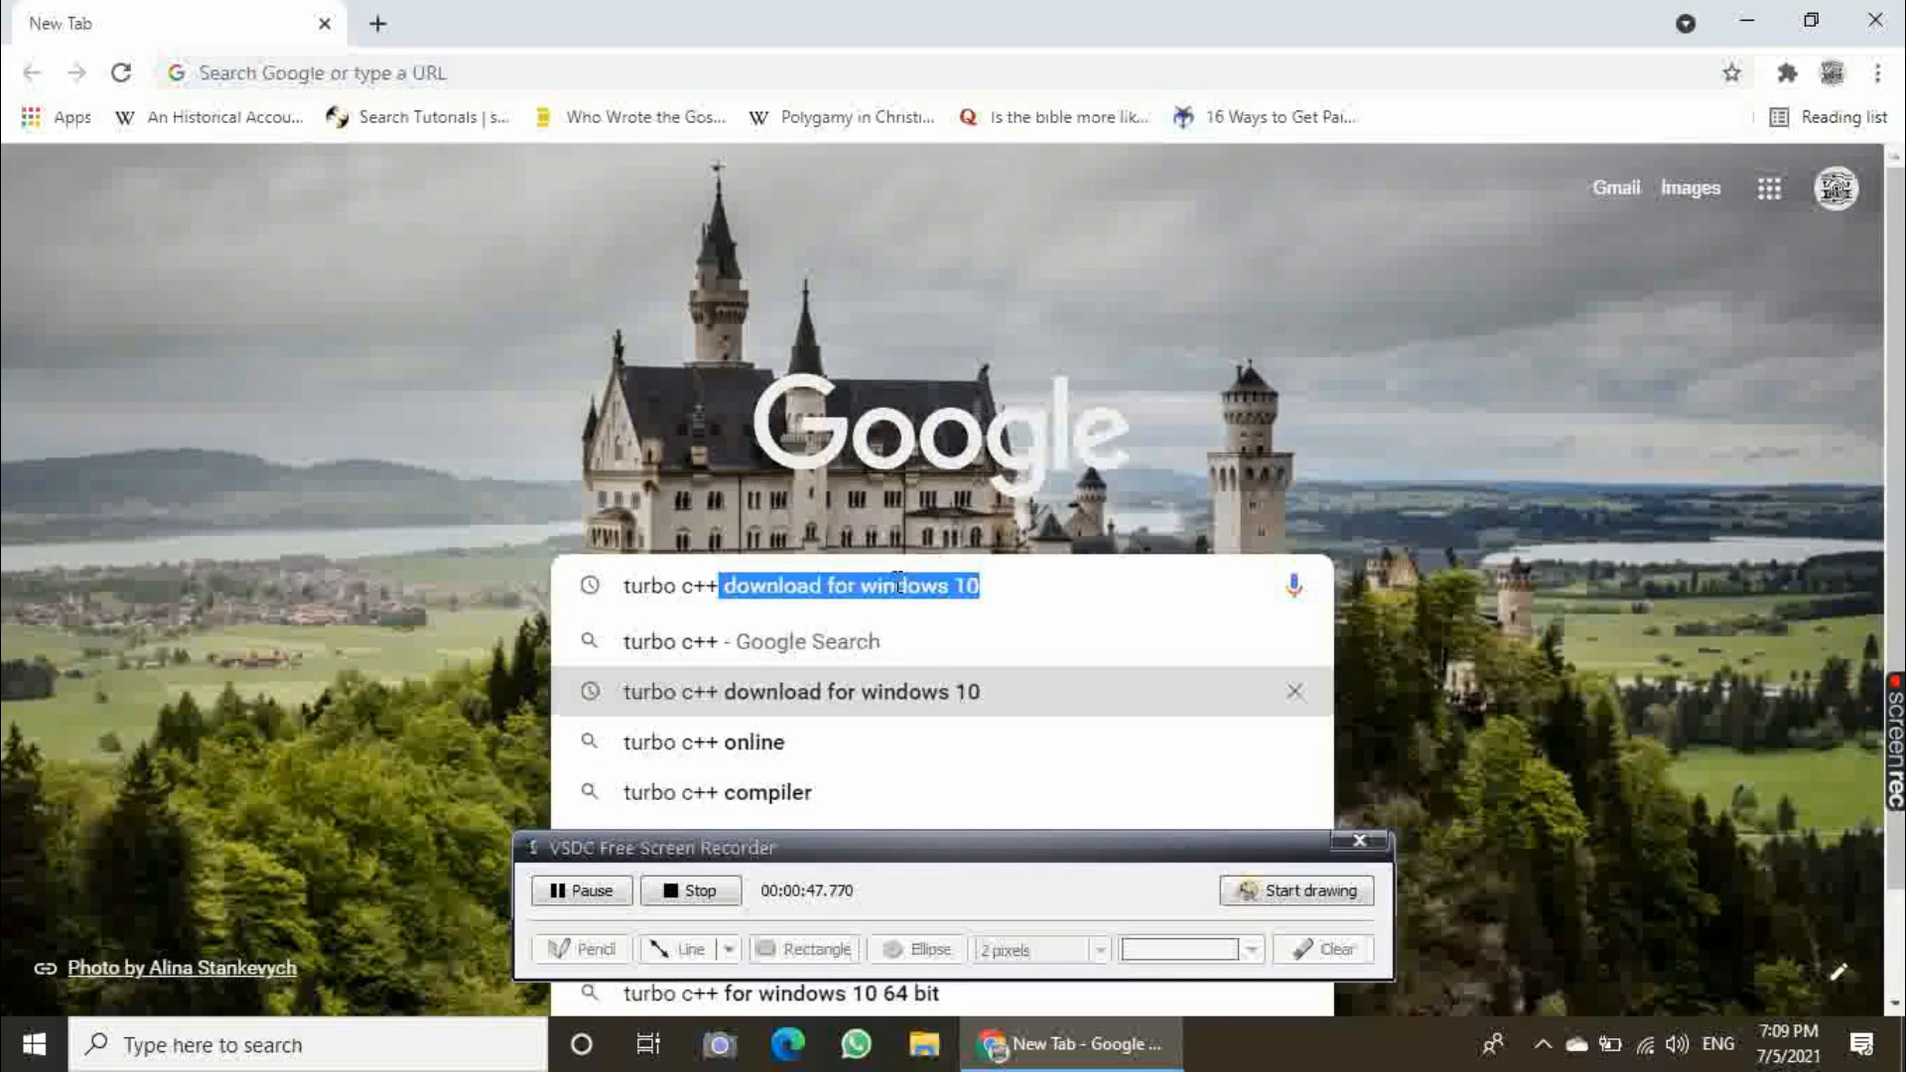
{"action": "key", "text": "Return"}
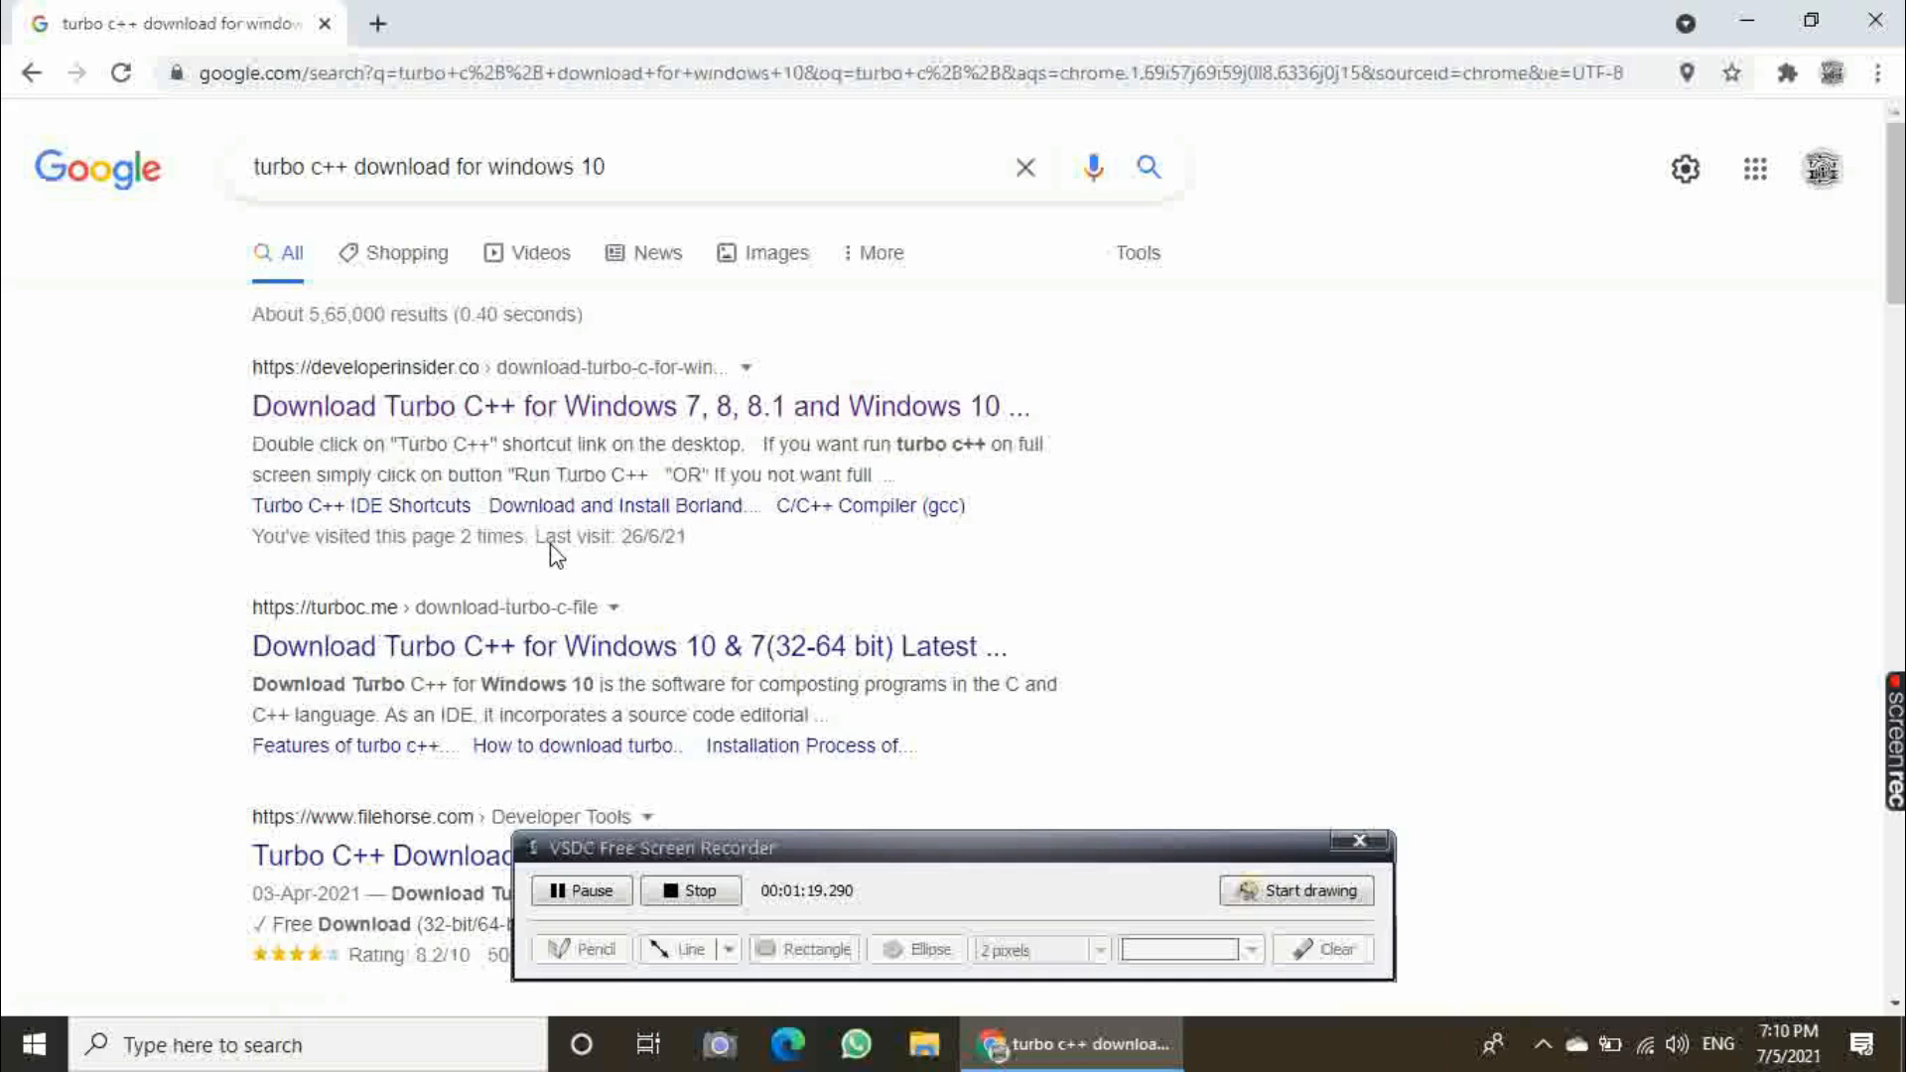
Step: Open the developerinsider.co result for Turbo C++ and start the Turbo C++ 3.2 download from its installation instructions
{"action": "left_click", "coordinate": [559, 417]}
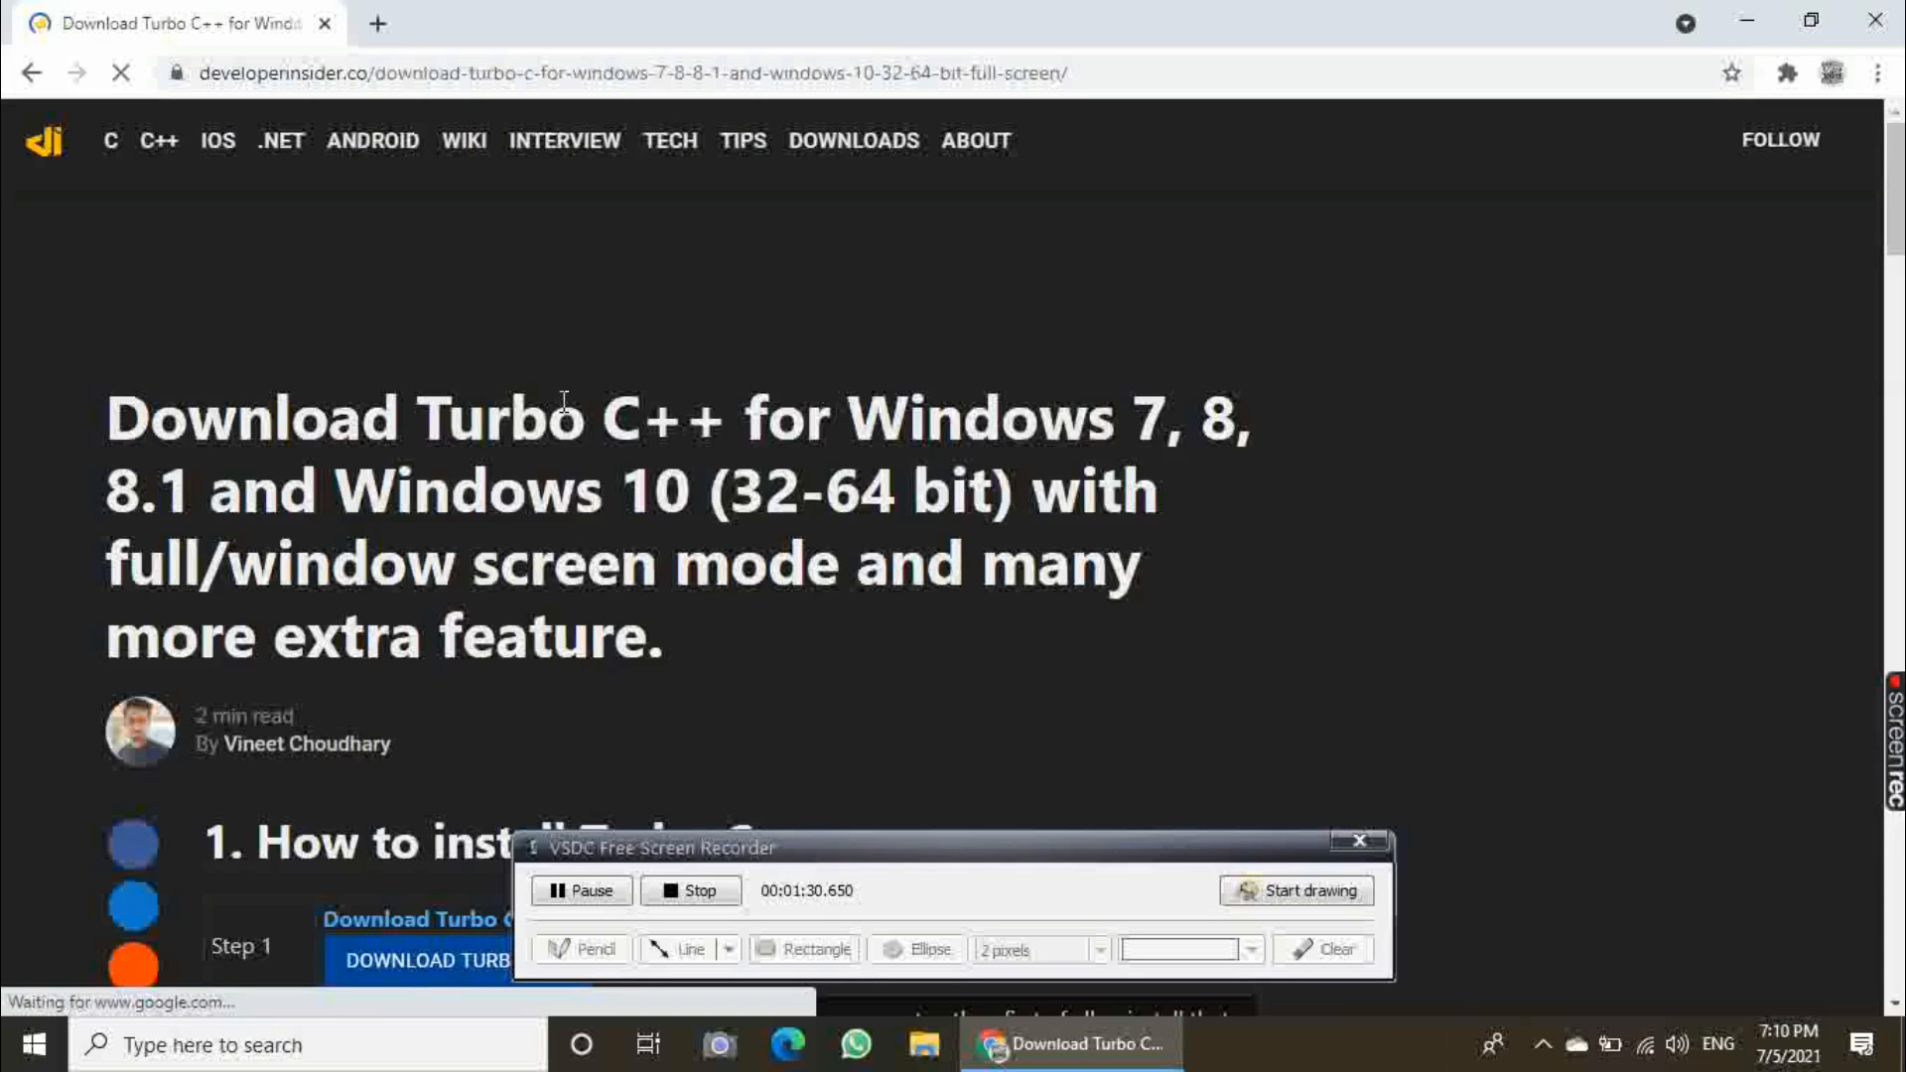
{"action": "scroll", "coordinate": [1901, 223], "scroll_direction": "down", "scroll_amount": 2}
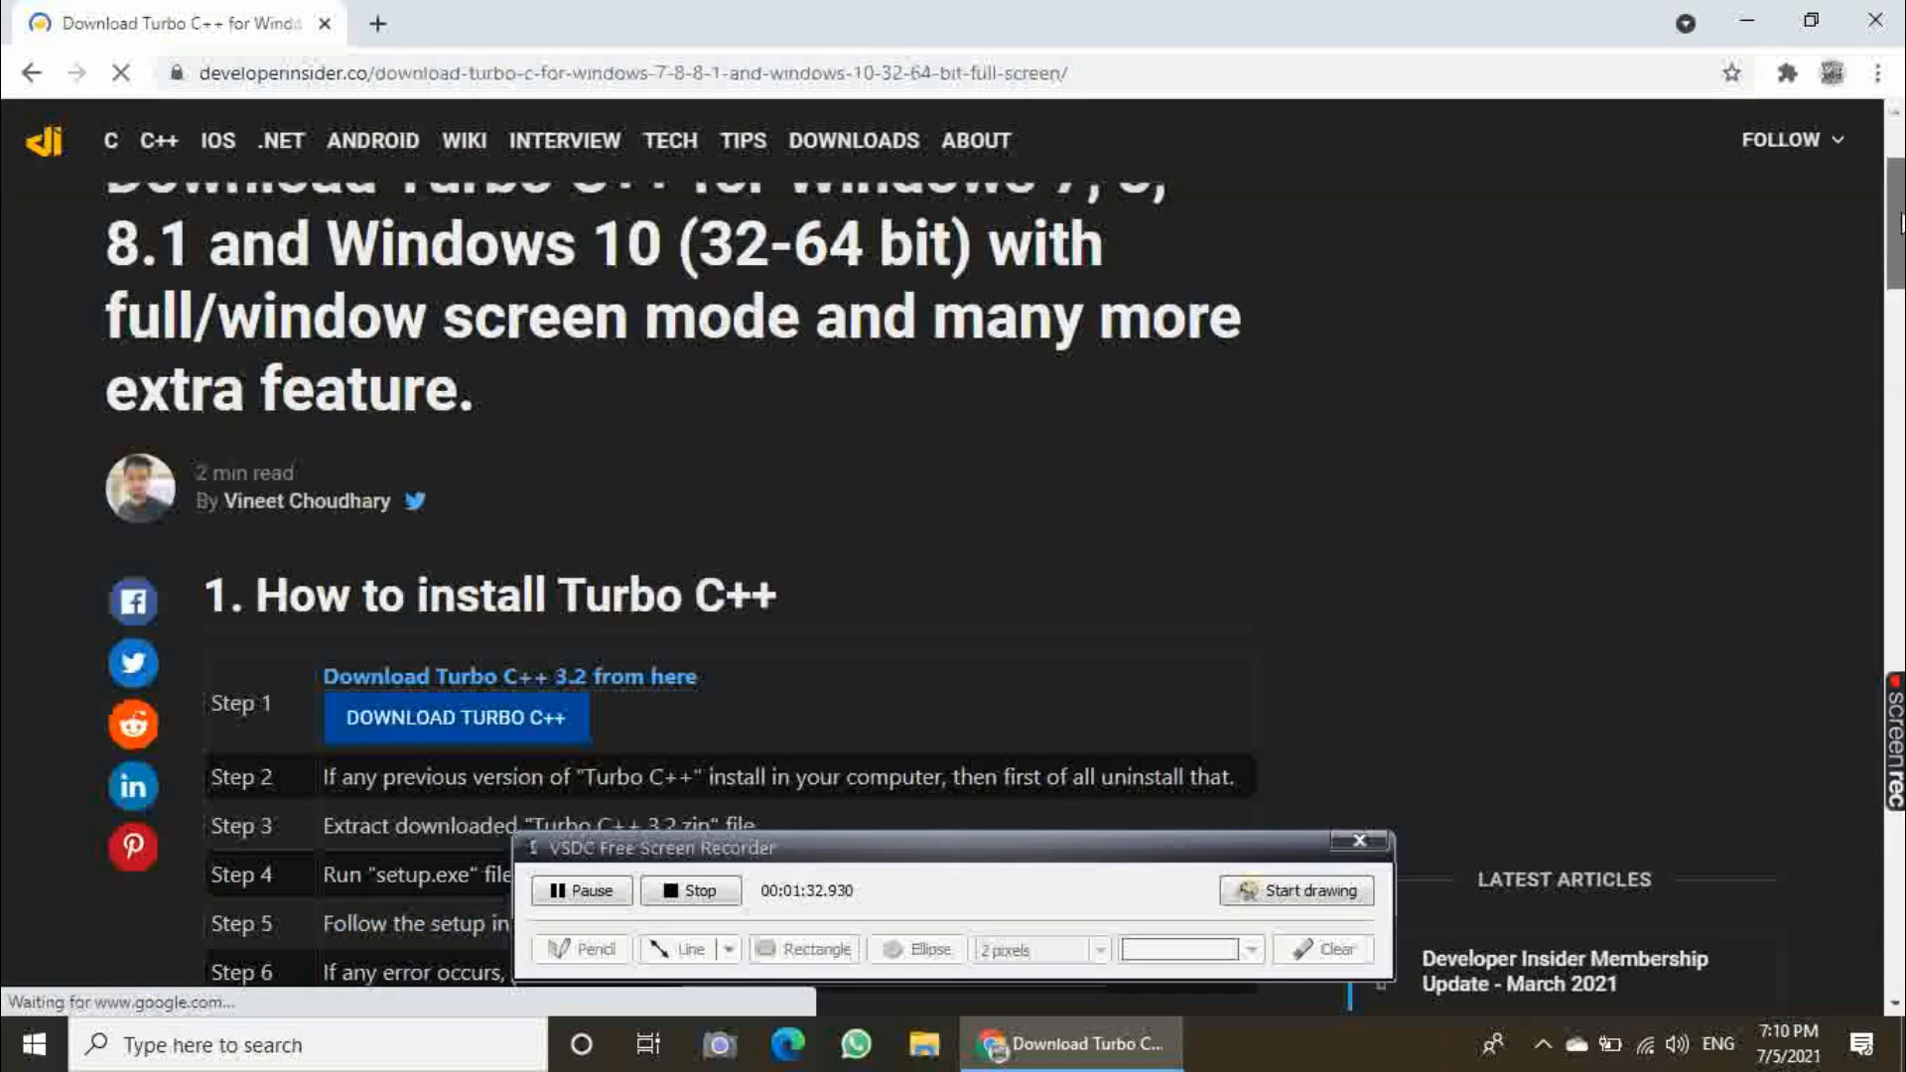
{"action": "scroll", "coordinate": [1901, 223], "scroll_direction": "down", "scroll_amount": 2}
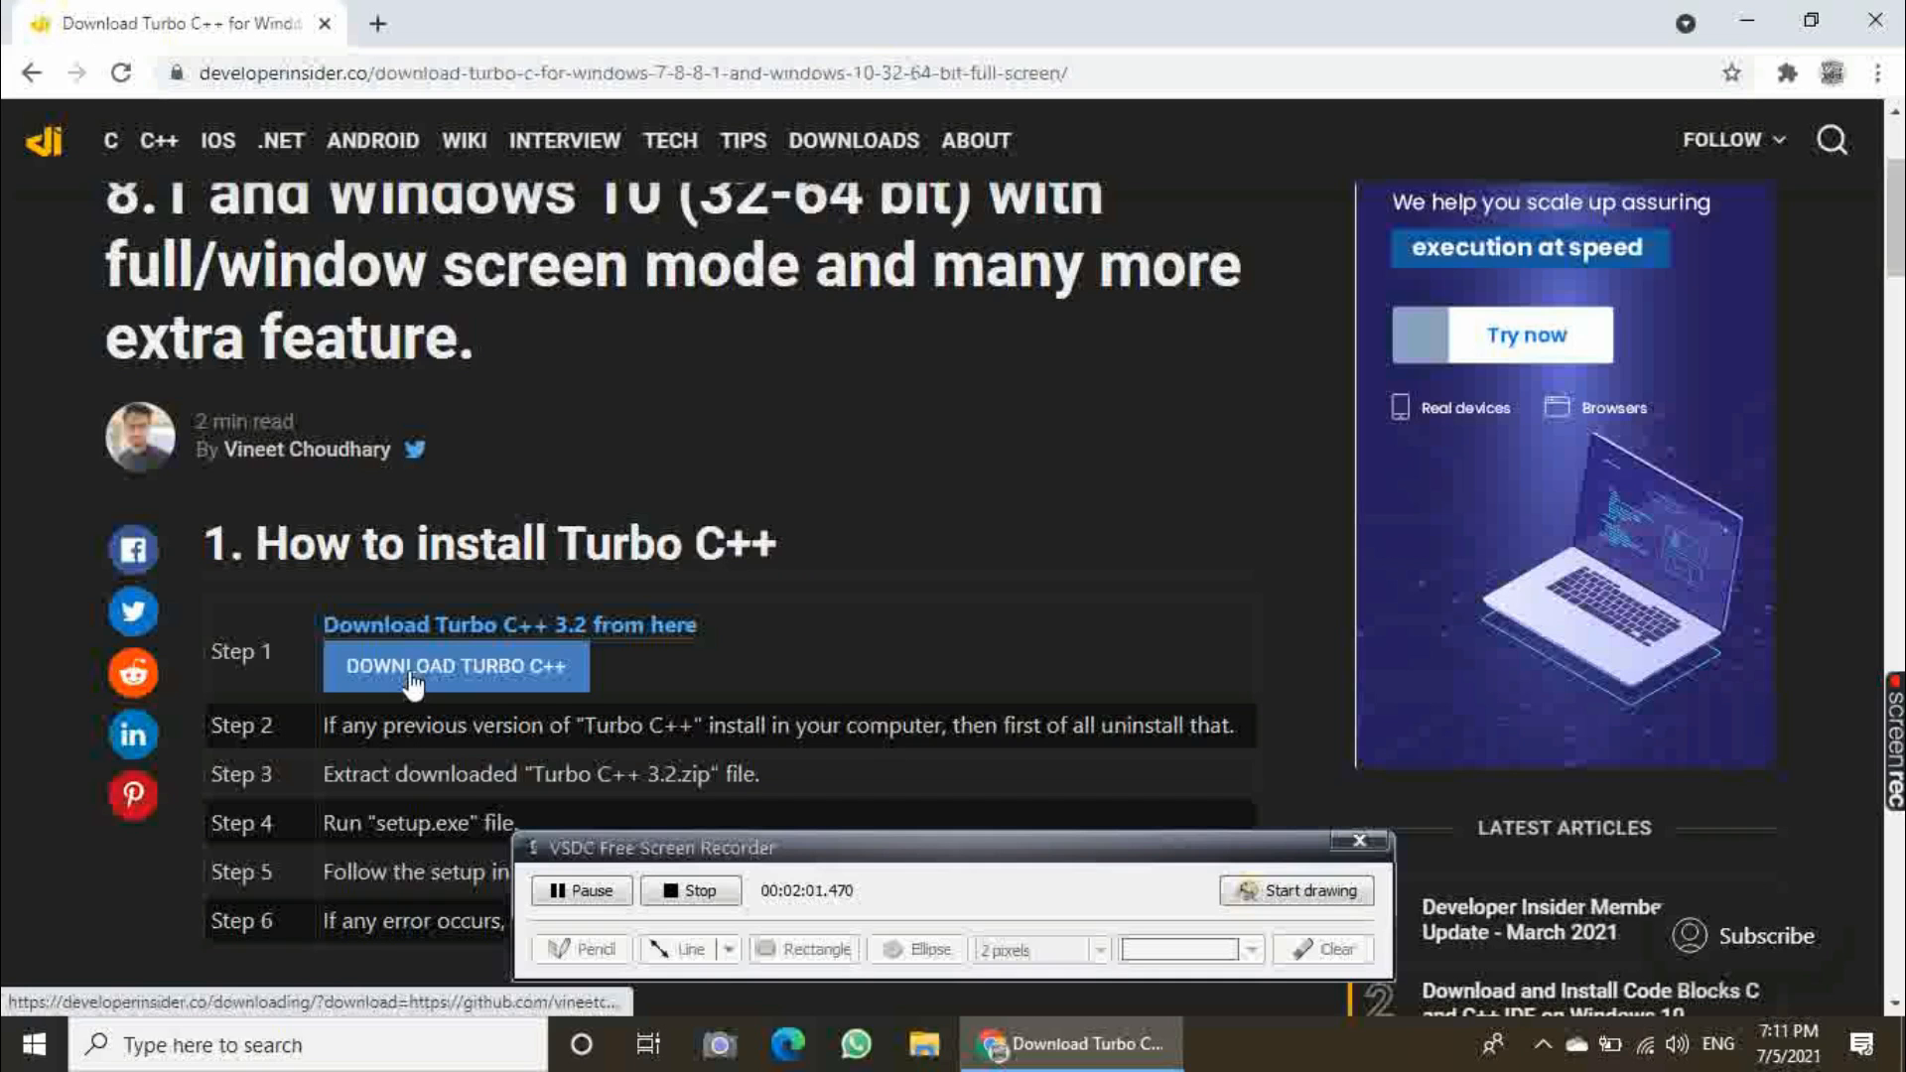
{"action": "left_click", "coordinate": [412, 677]}
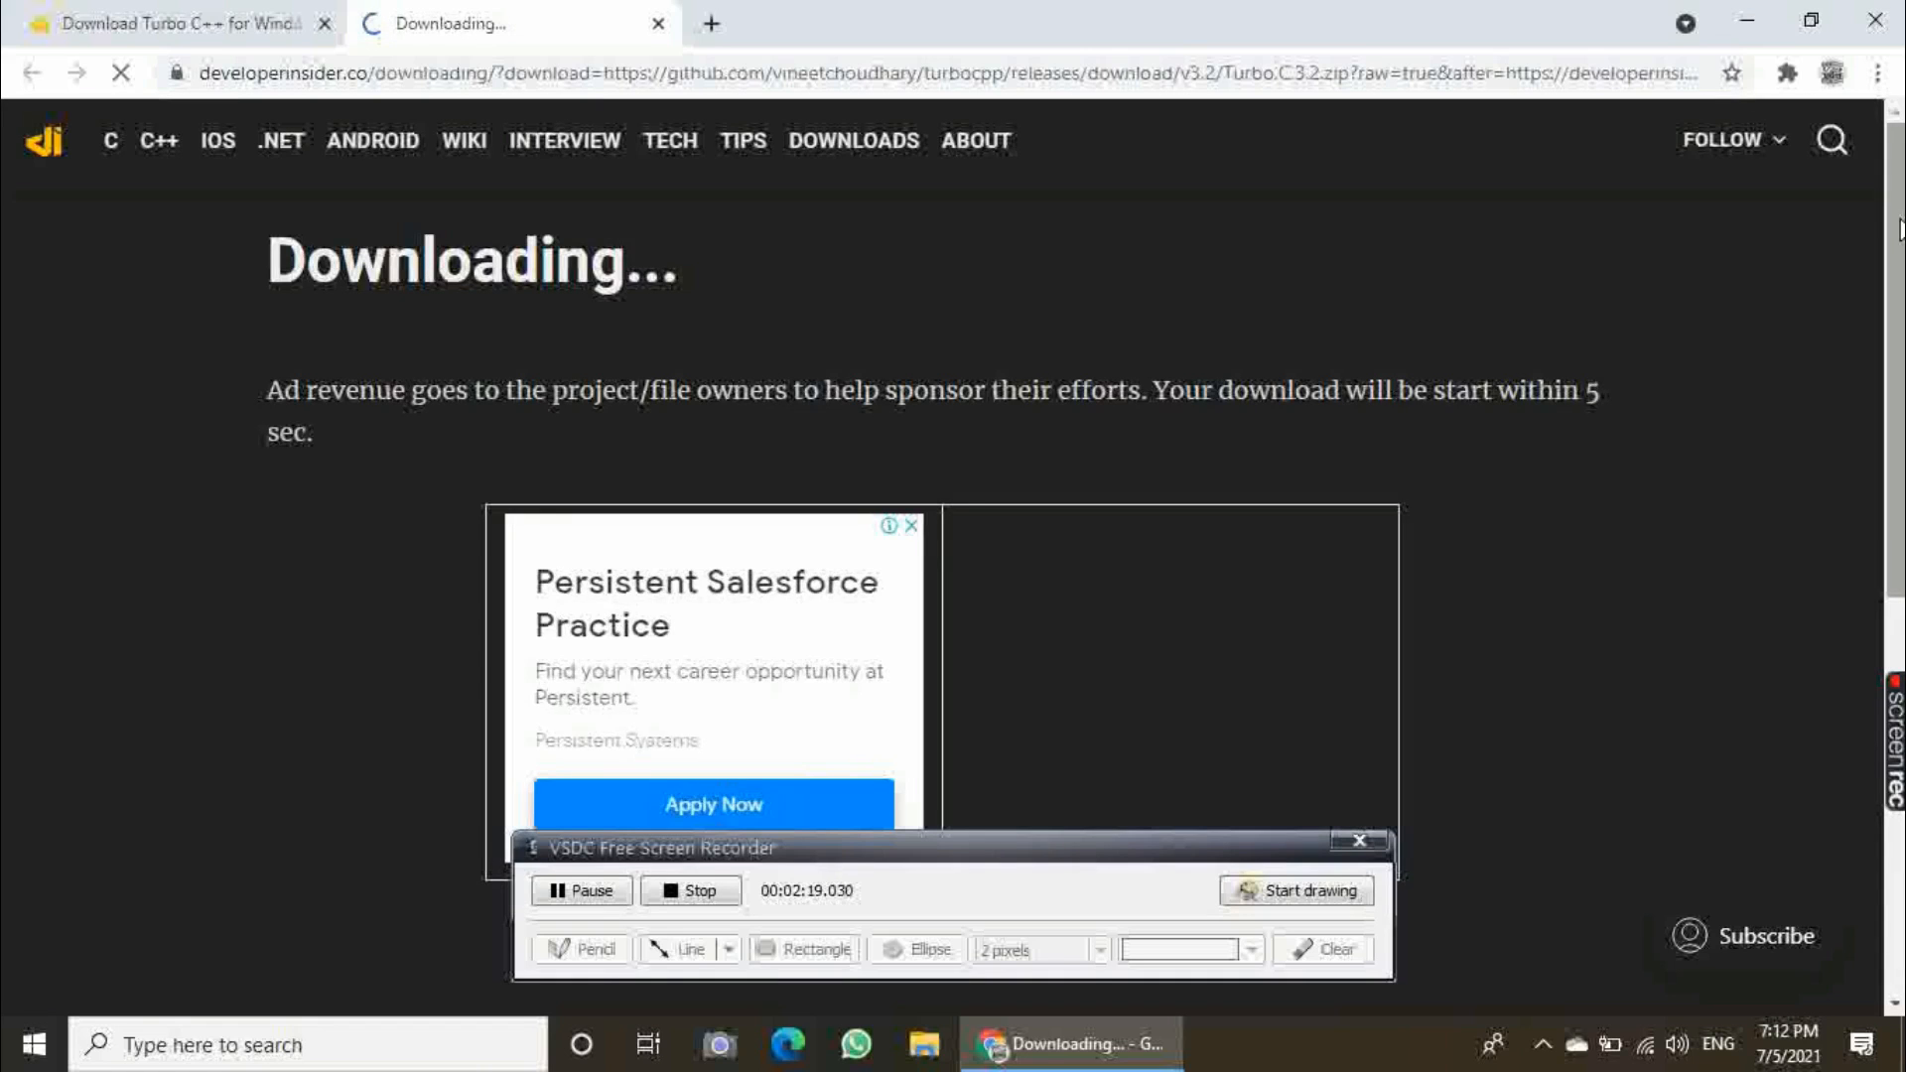
{"action": "scroll", "coordinate": [1877, 341], "scroll_direction": "down", "scroll_amount": 3}
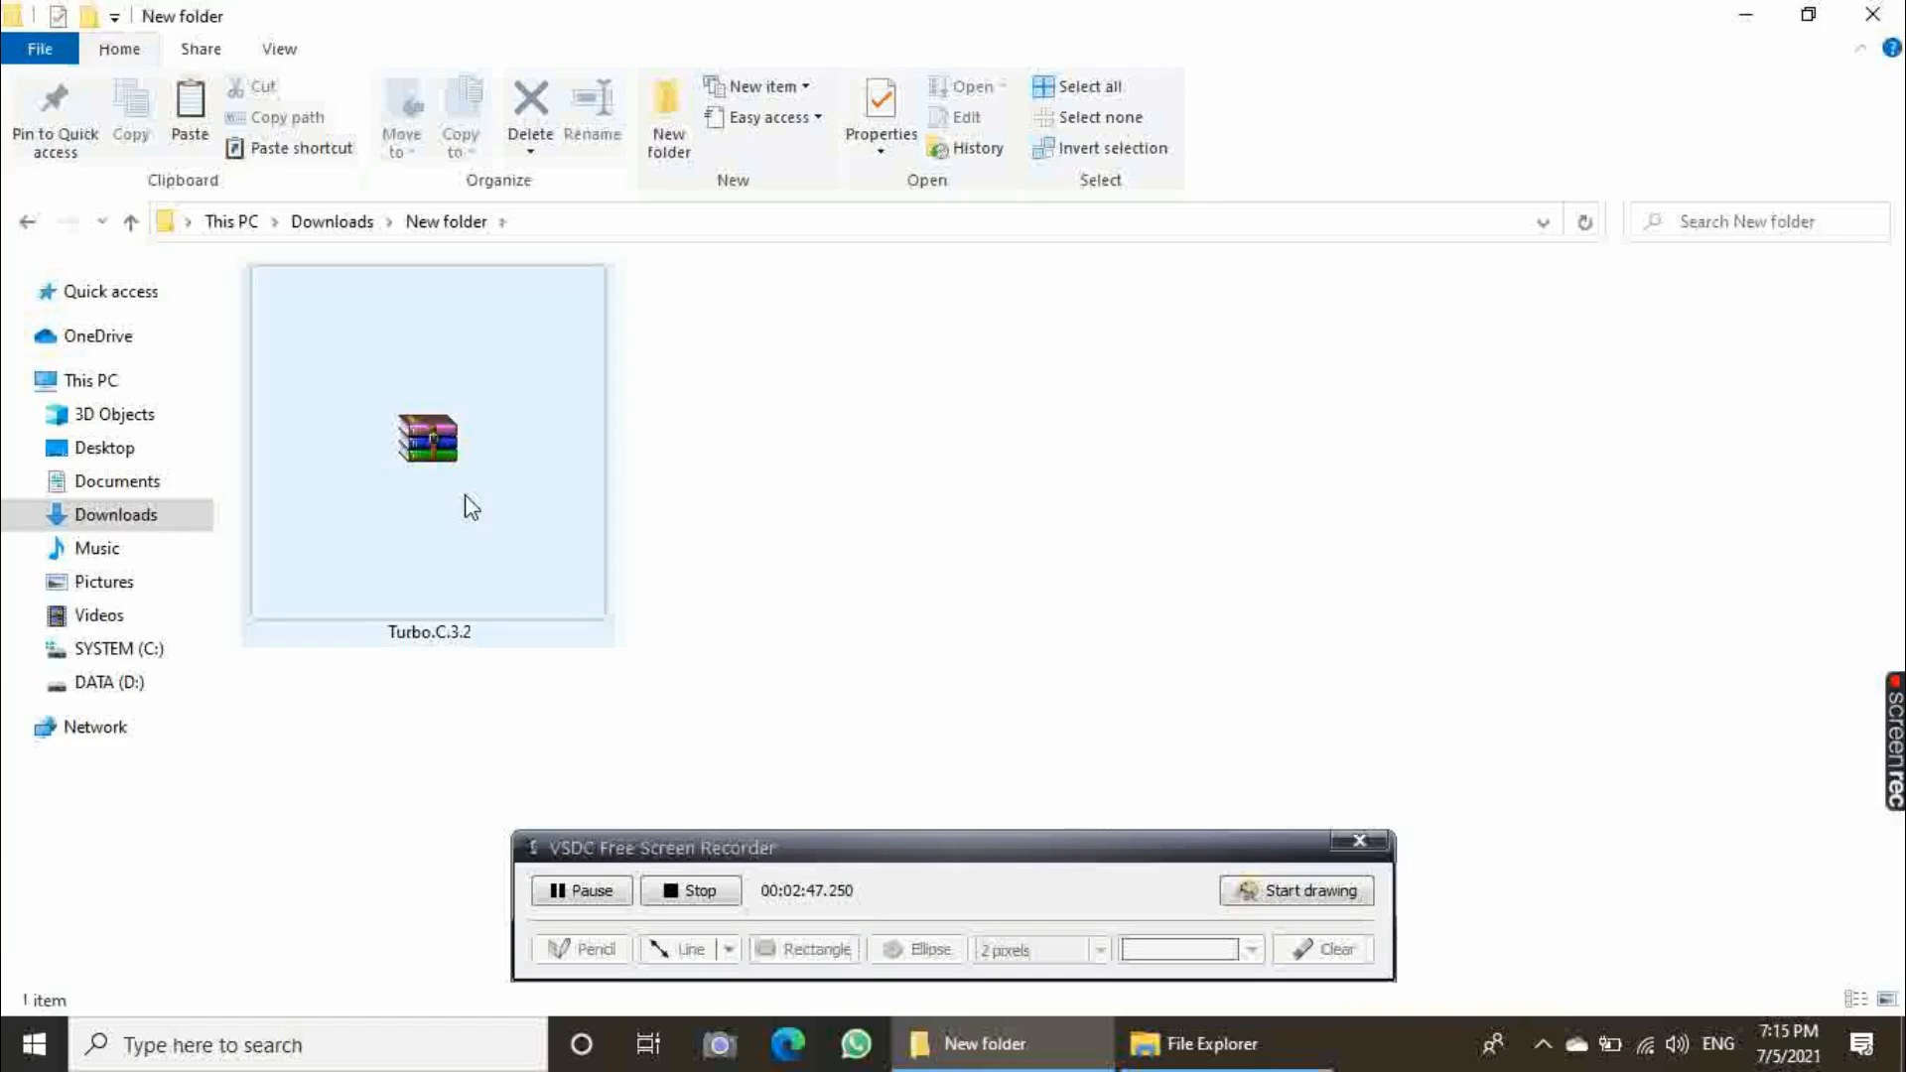
Step: In File Explorer, extract the downloaded Turbo.C.3.2 archive to the default destination path, keeping the default extraction options
{"action": "double_click", "coordinate": [464, 494]}
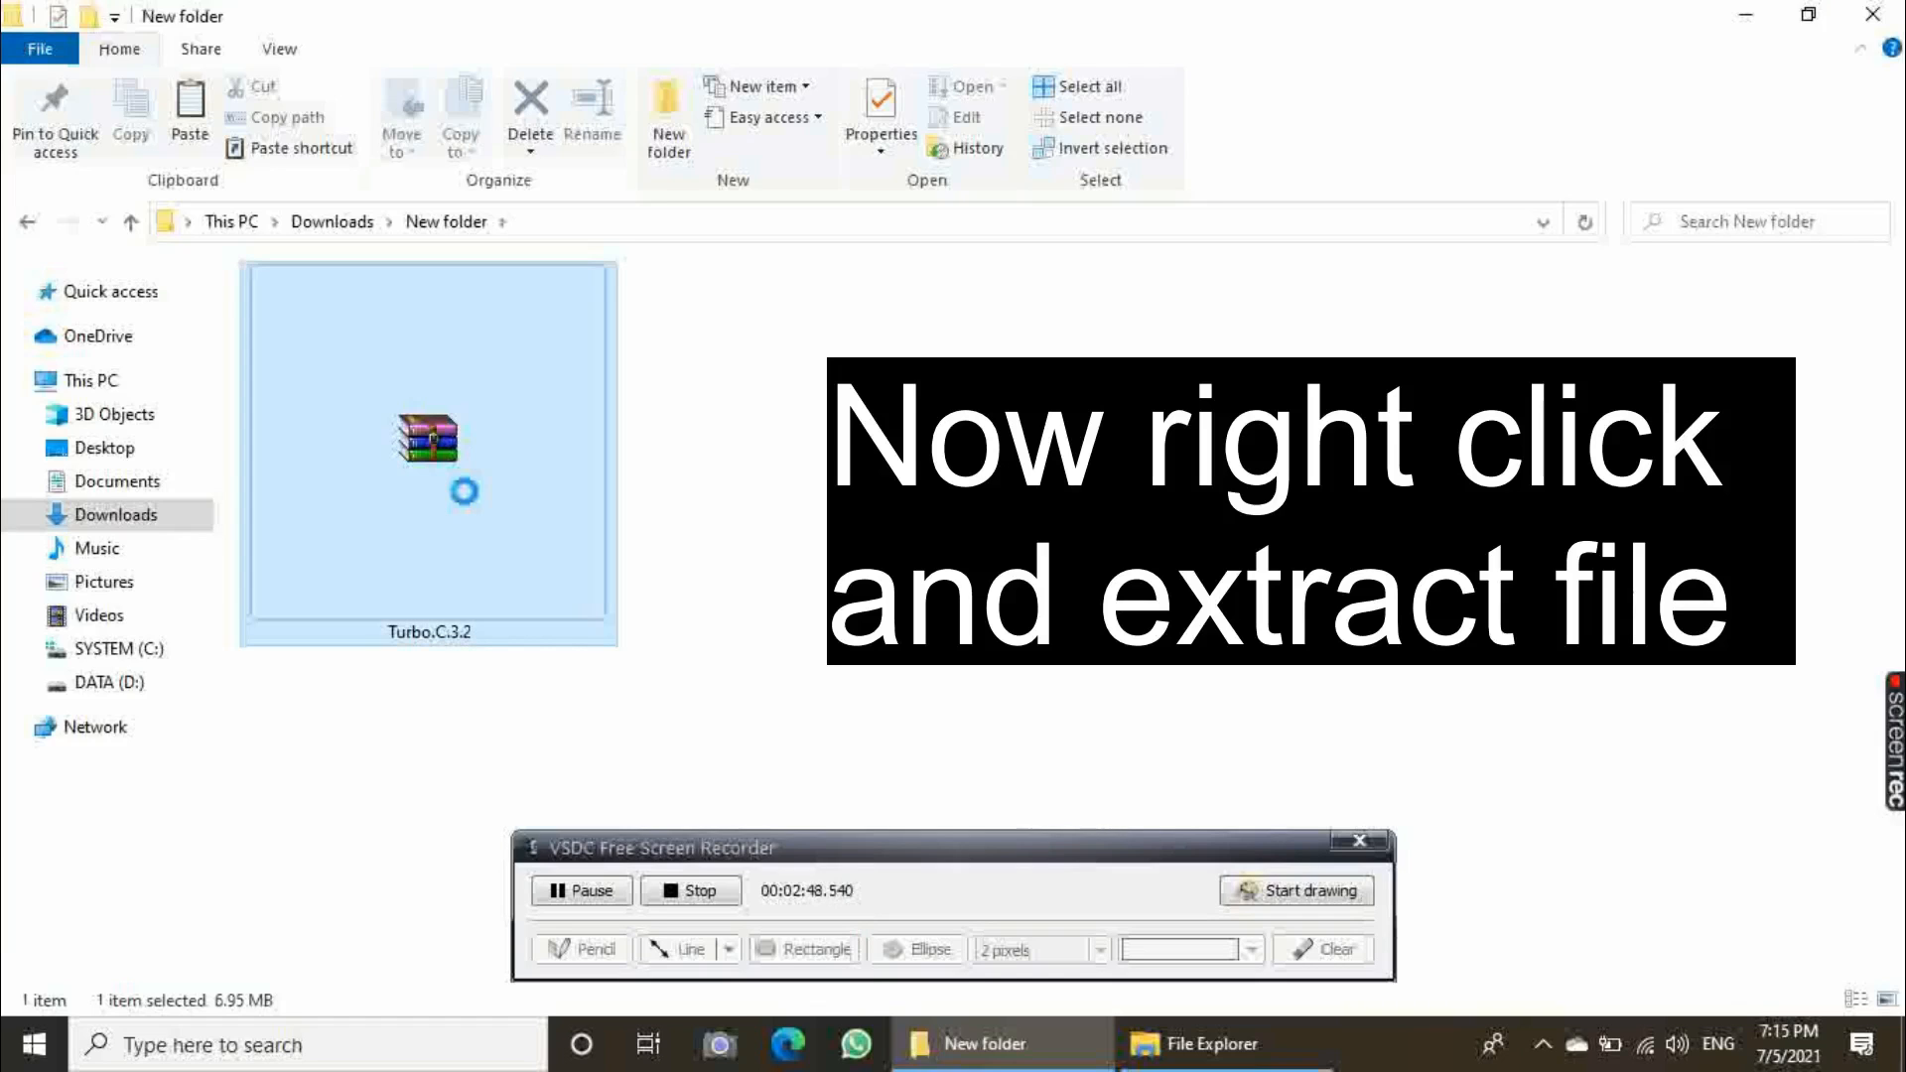
{"action": "right_click", "coordinate": [433, 429]}
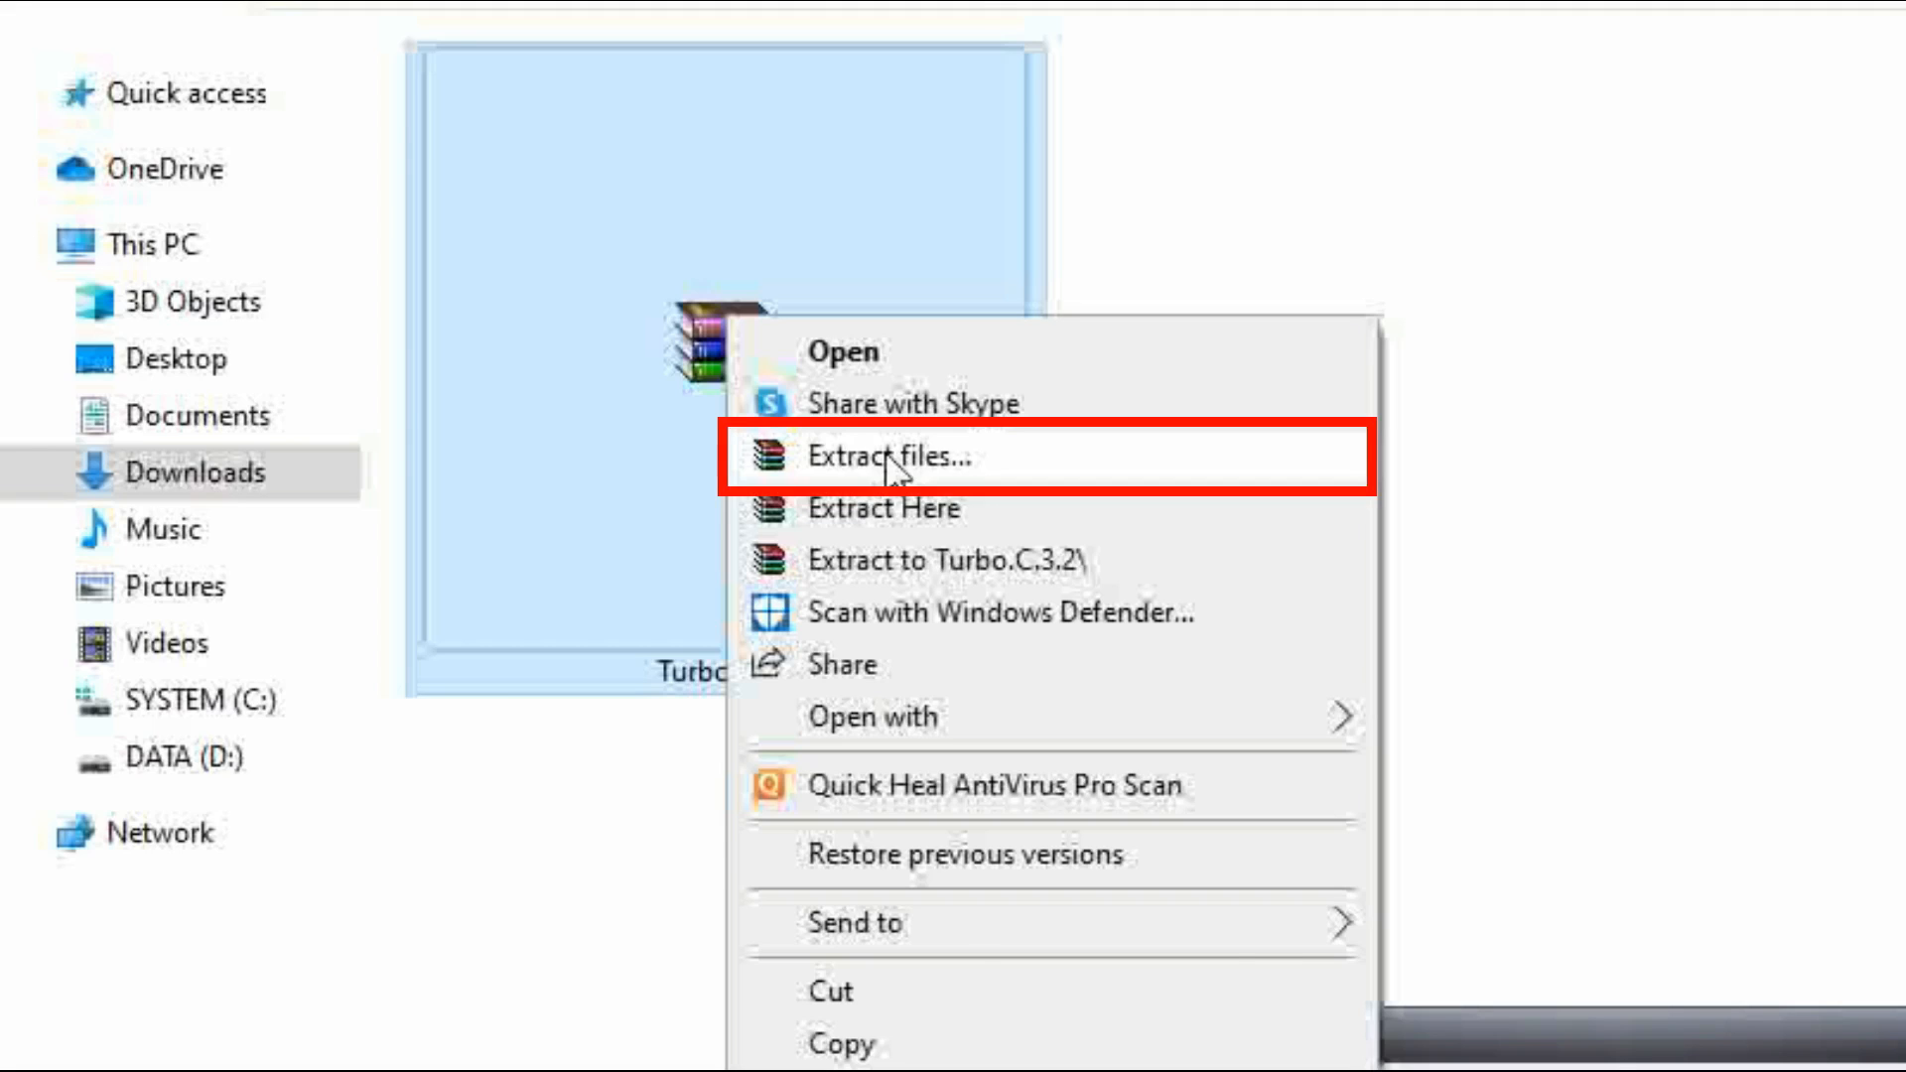
{"action": "left_click", "coordinate": [887, 456]}
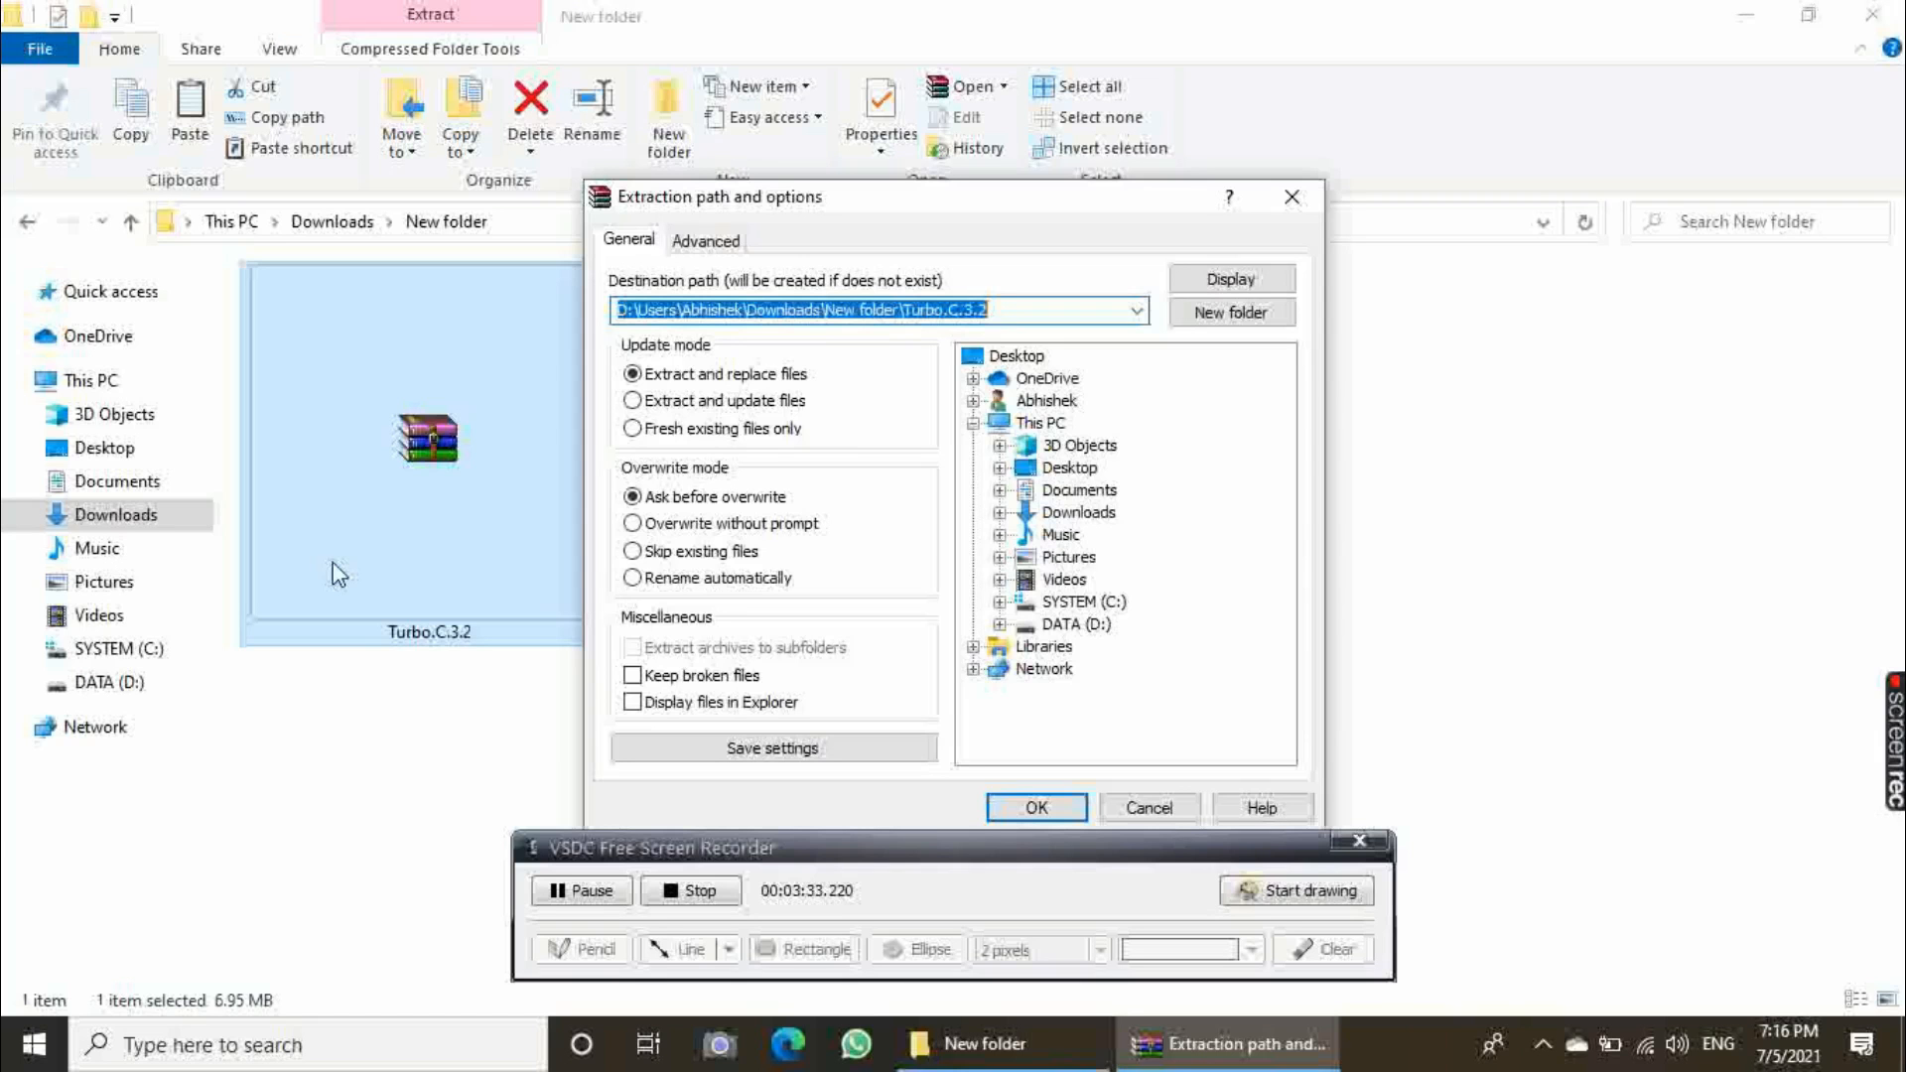
{"action": "left_click", "coordinate": [1070, 809]}
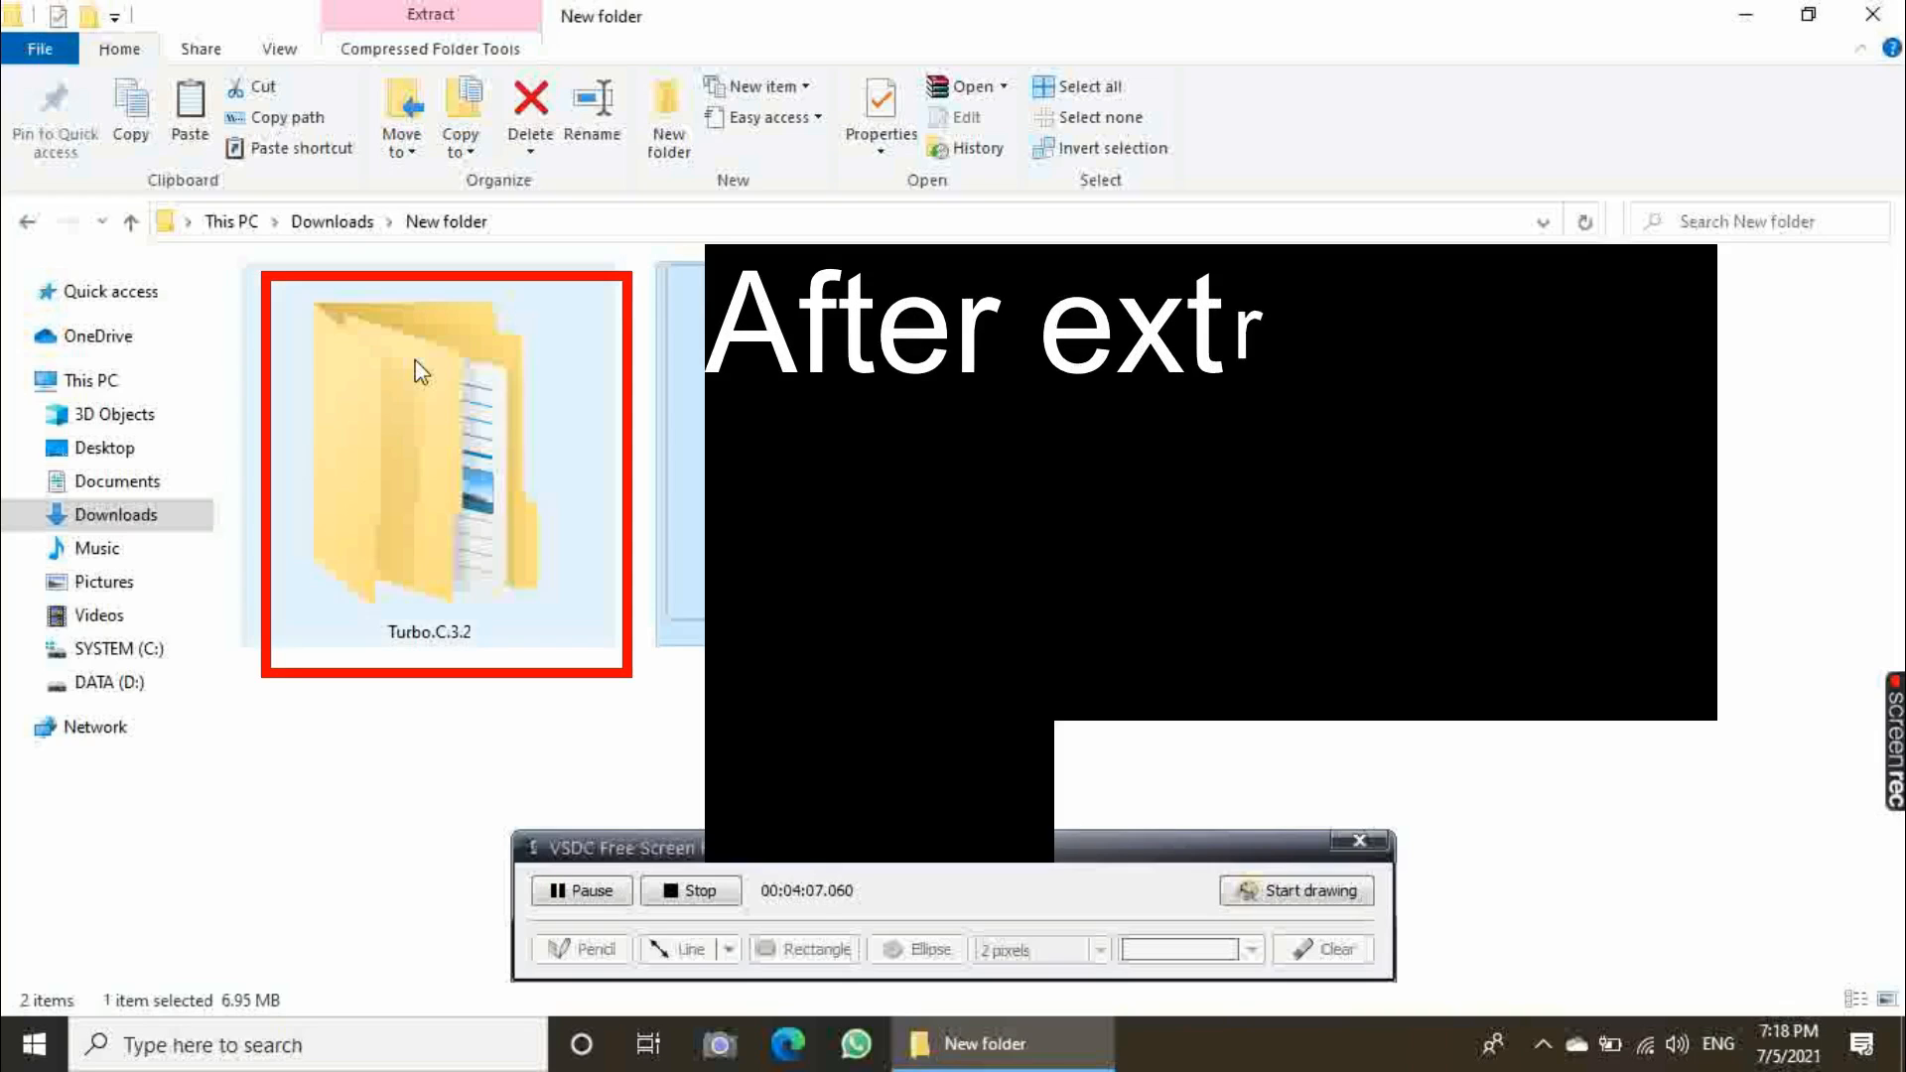
Step: Open the extracted Turbo.C.3.2 folder and its nested Turbo.C.3.2 subfolder, and run the setup application as administrator
{"action": "left_click", "coordinate": [516, 382]}
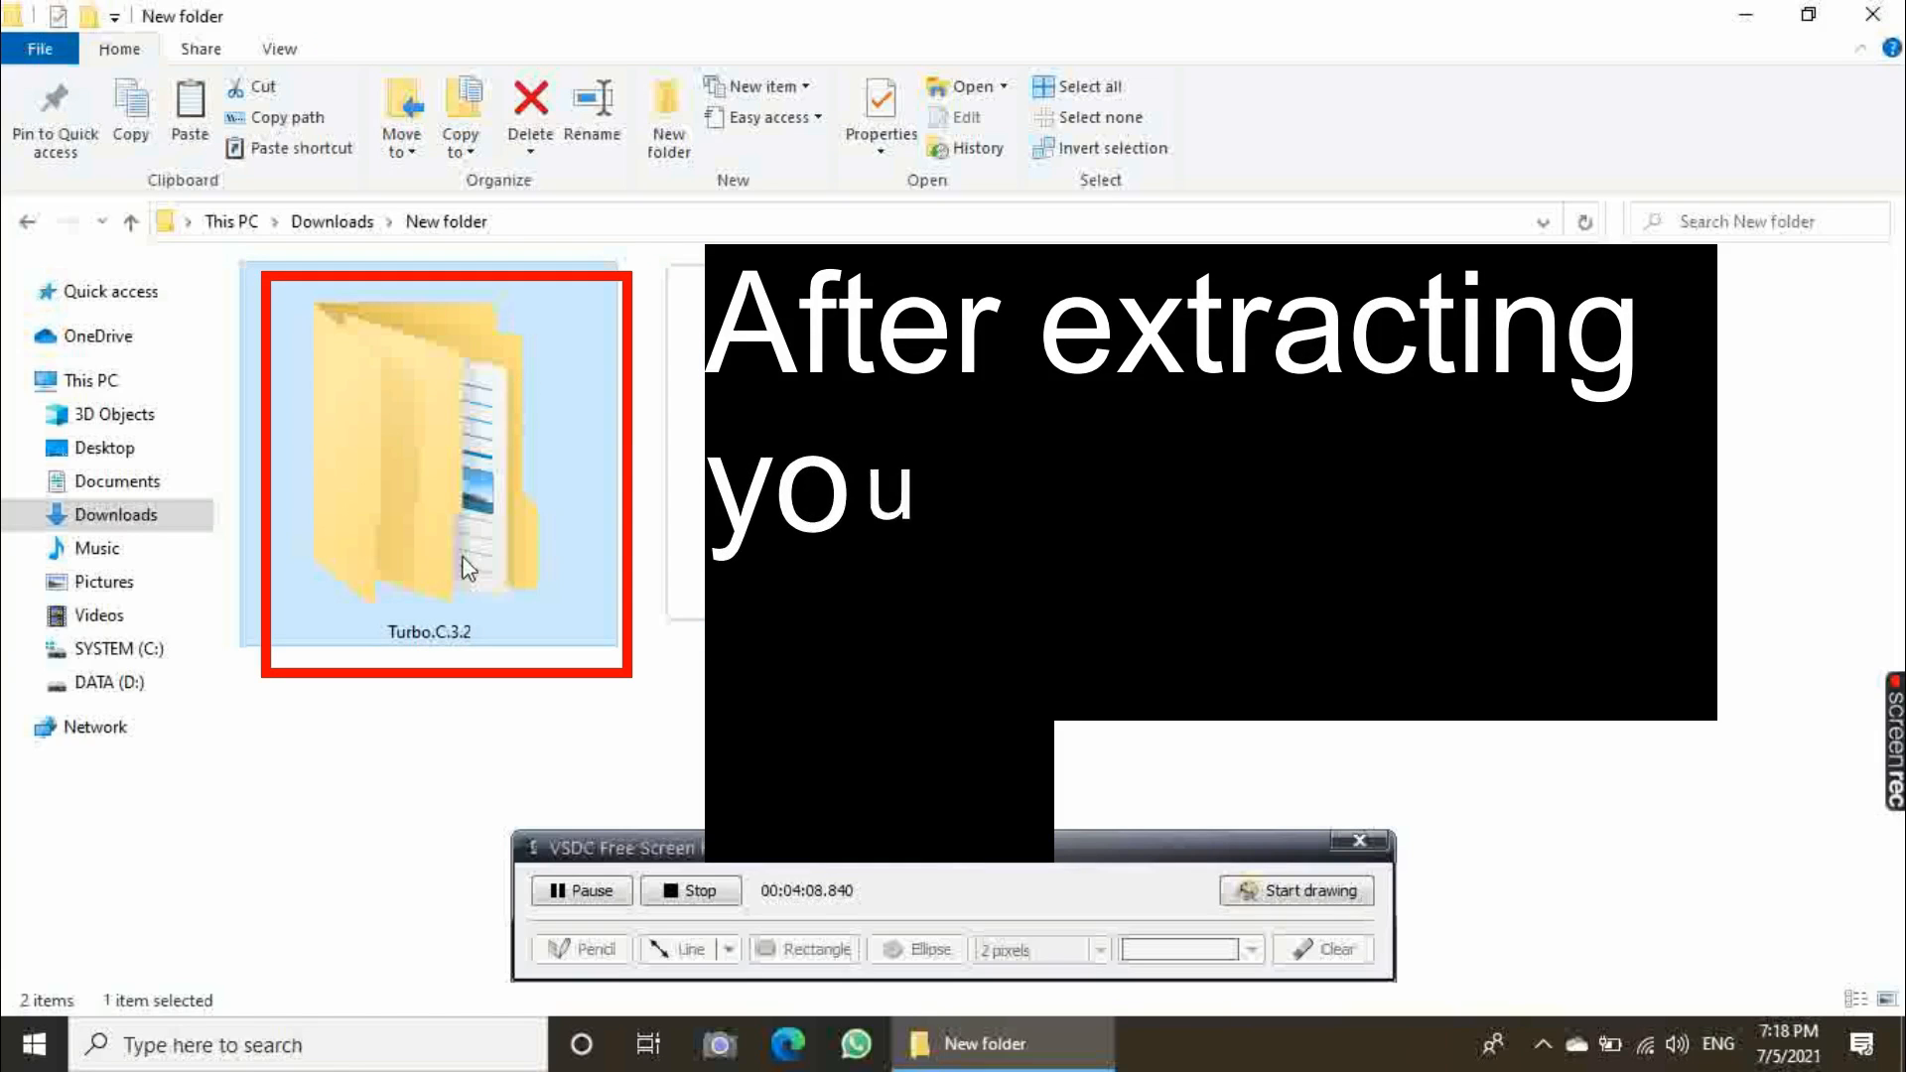
{"action": "double_click", "coordinate": [437, 475]}
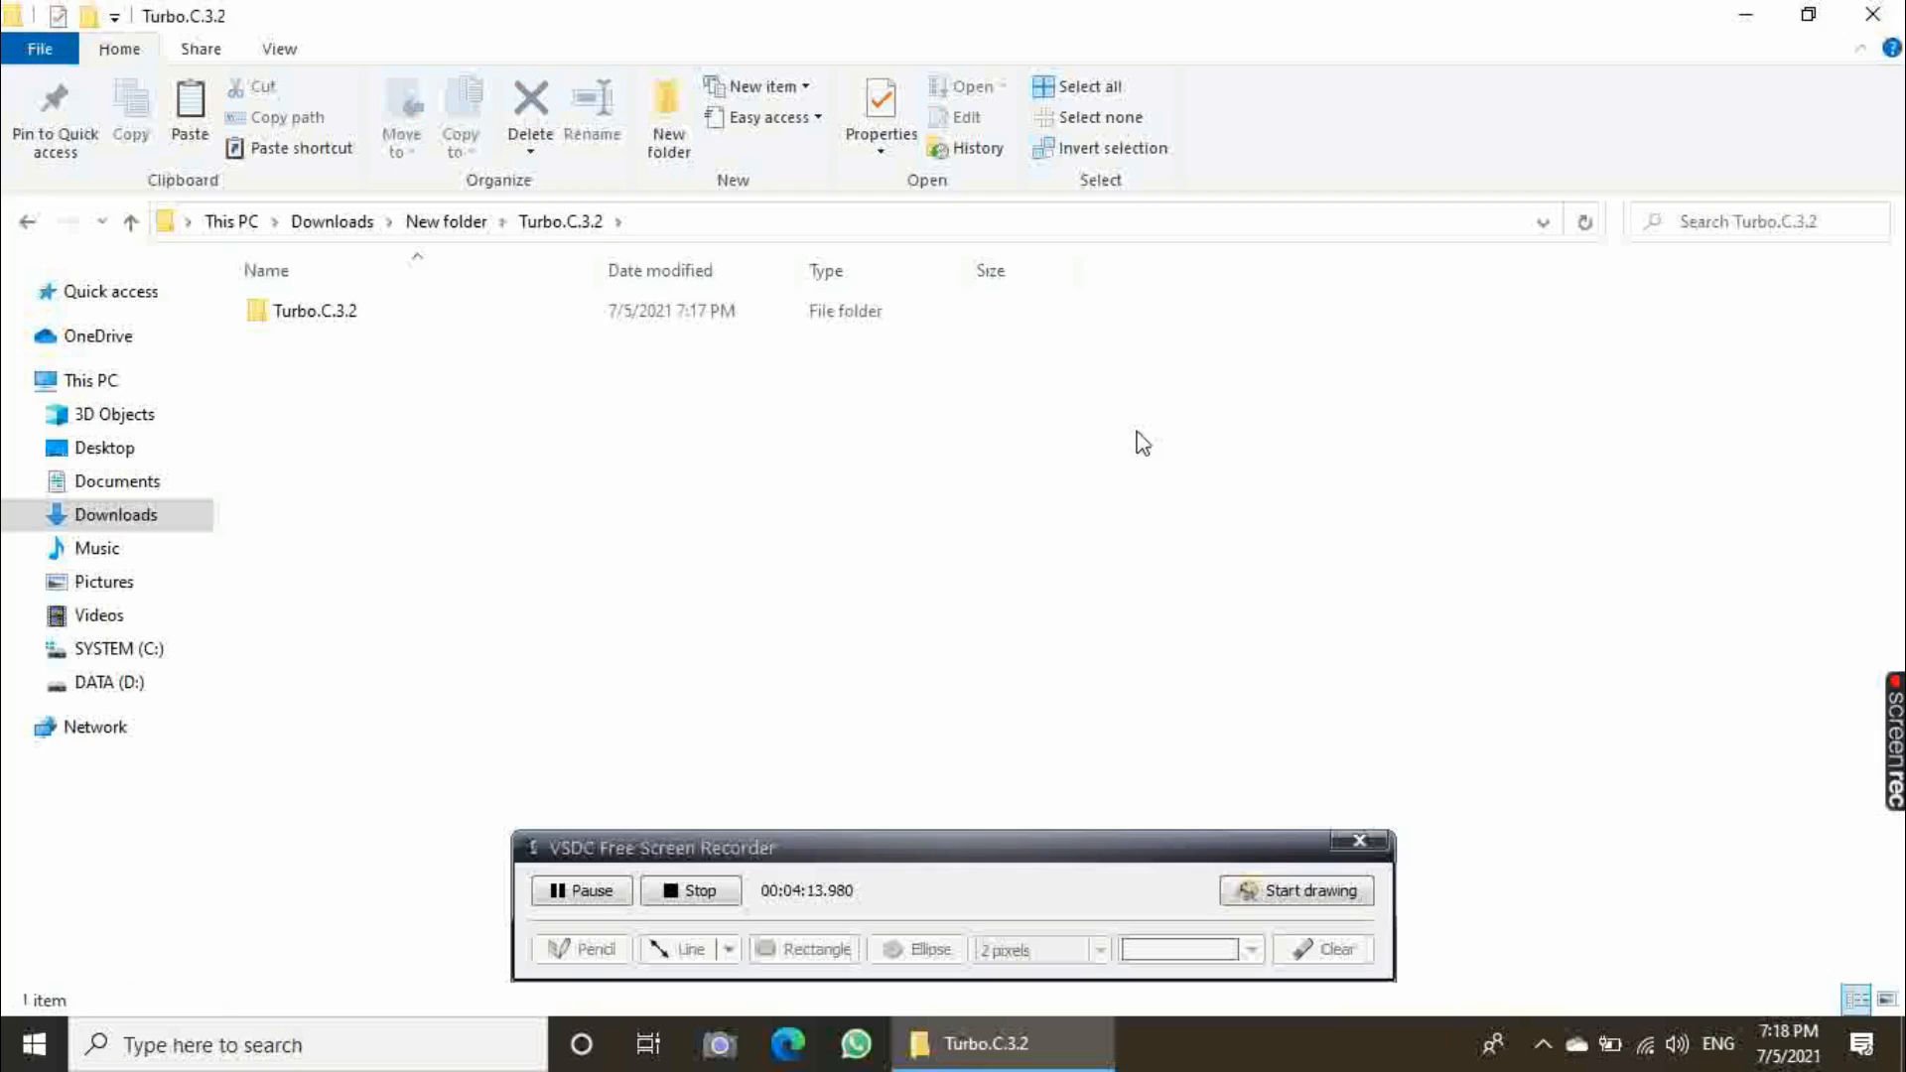
{"action": "left_click", "coordinate": [411, 315]}
{"action": "double_click", "coordinate": [411, 313]}
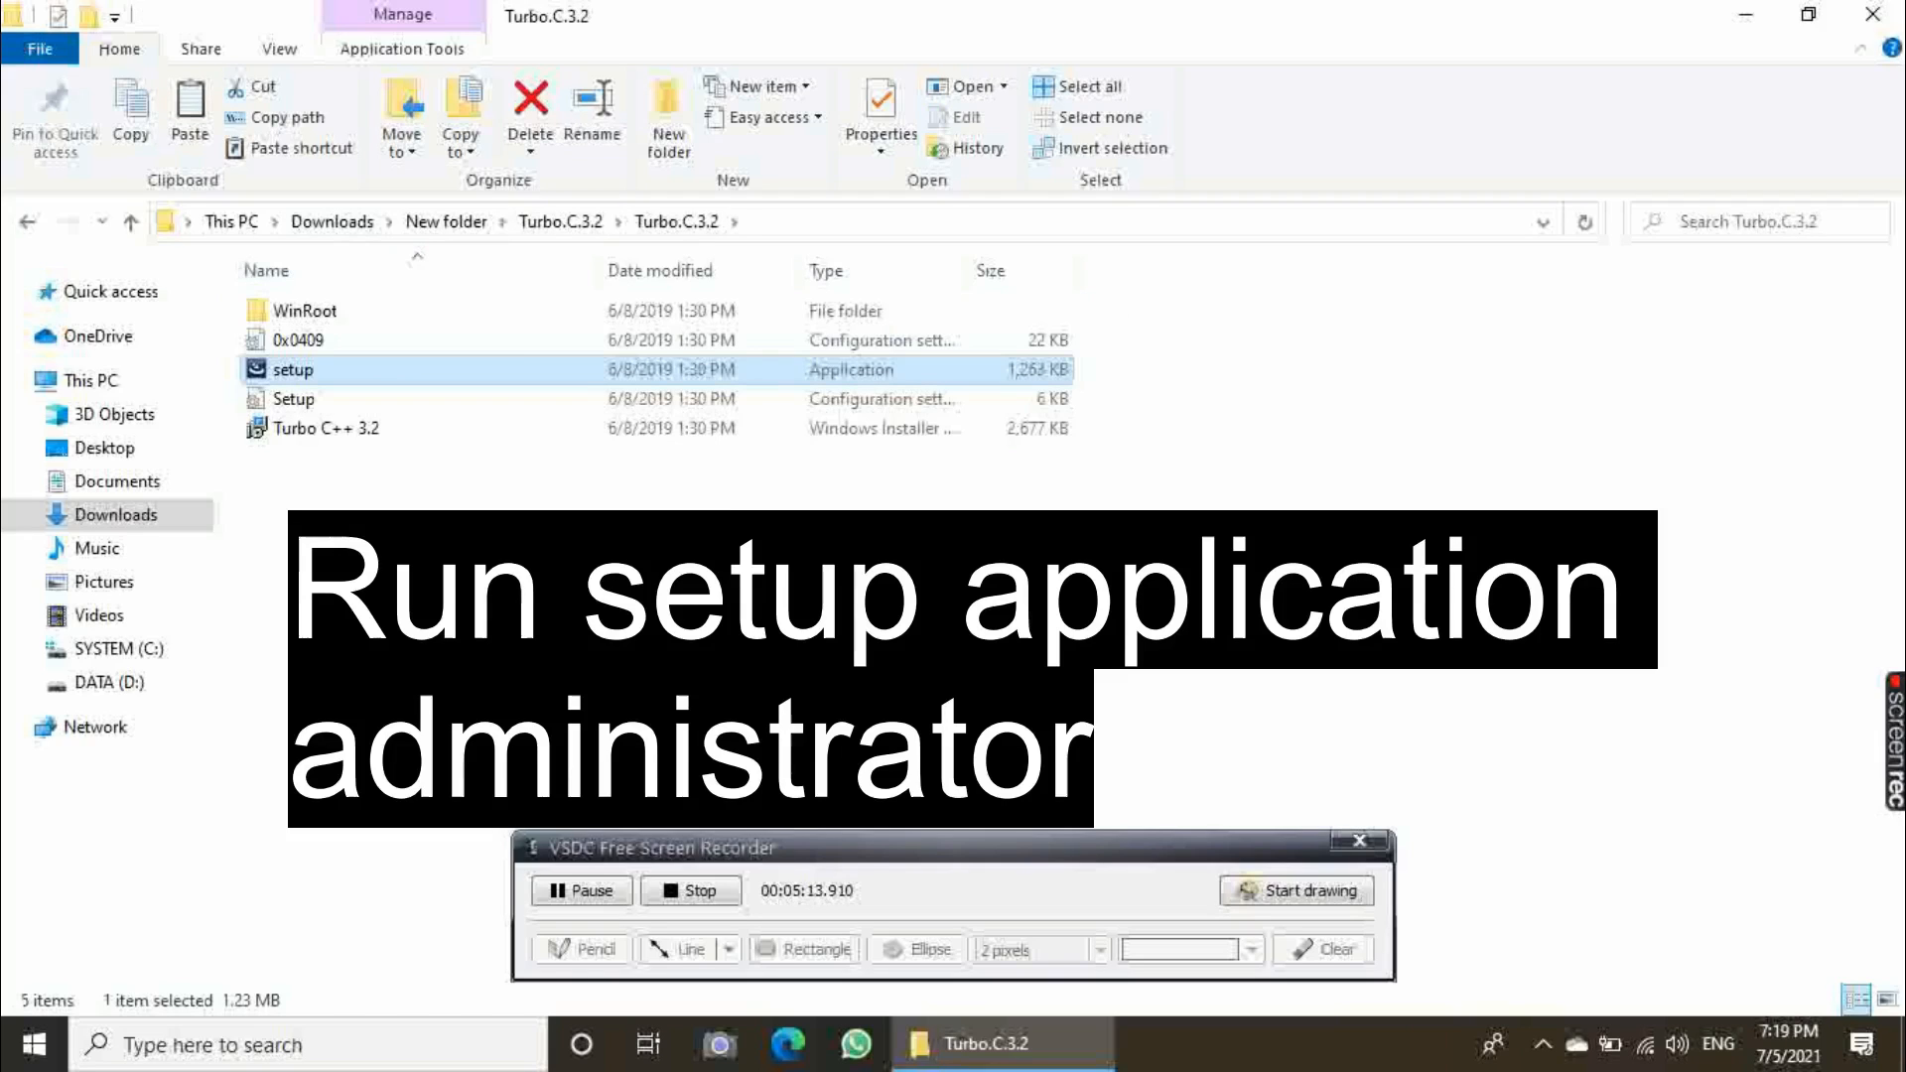
{"action": "double_click", "coordinate": [520, 362]}
{"action": "right_click", "coordinate": [502, 369]}
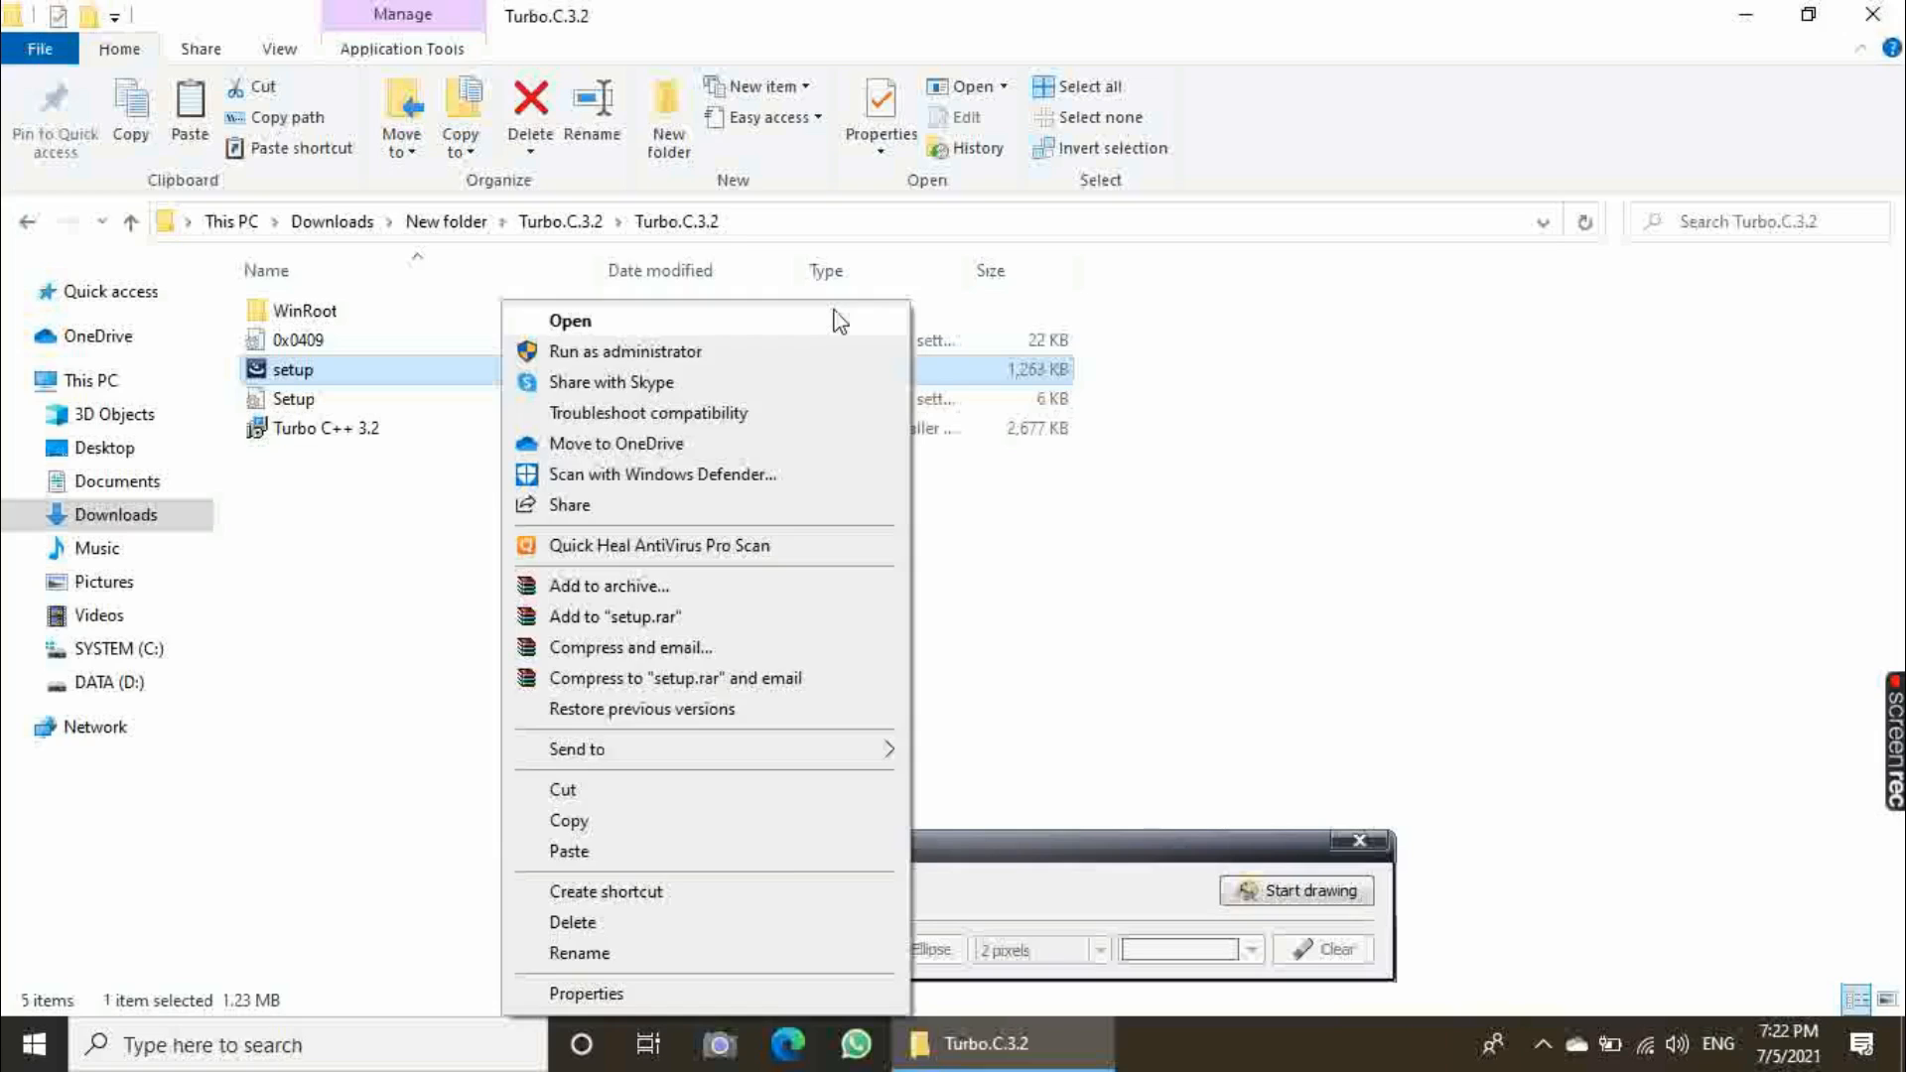
{"action": "left_click", "coordinate": [839, 351]}
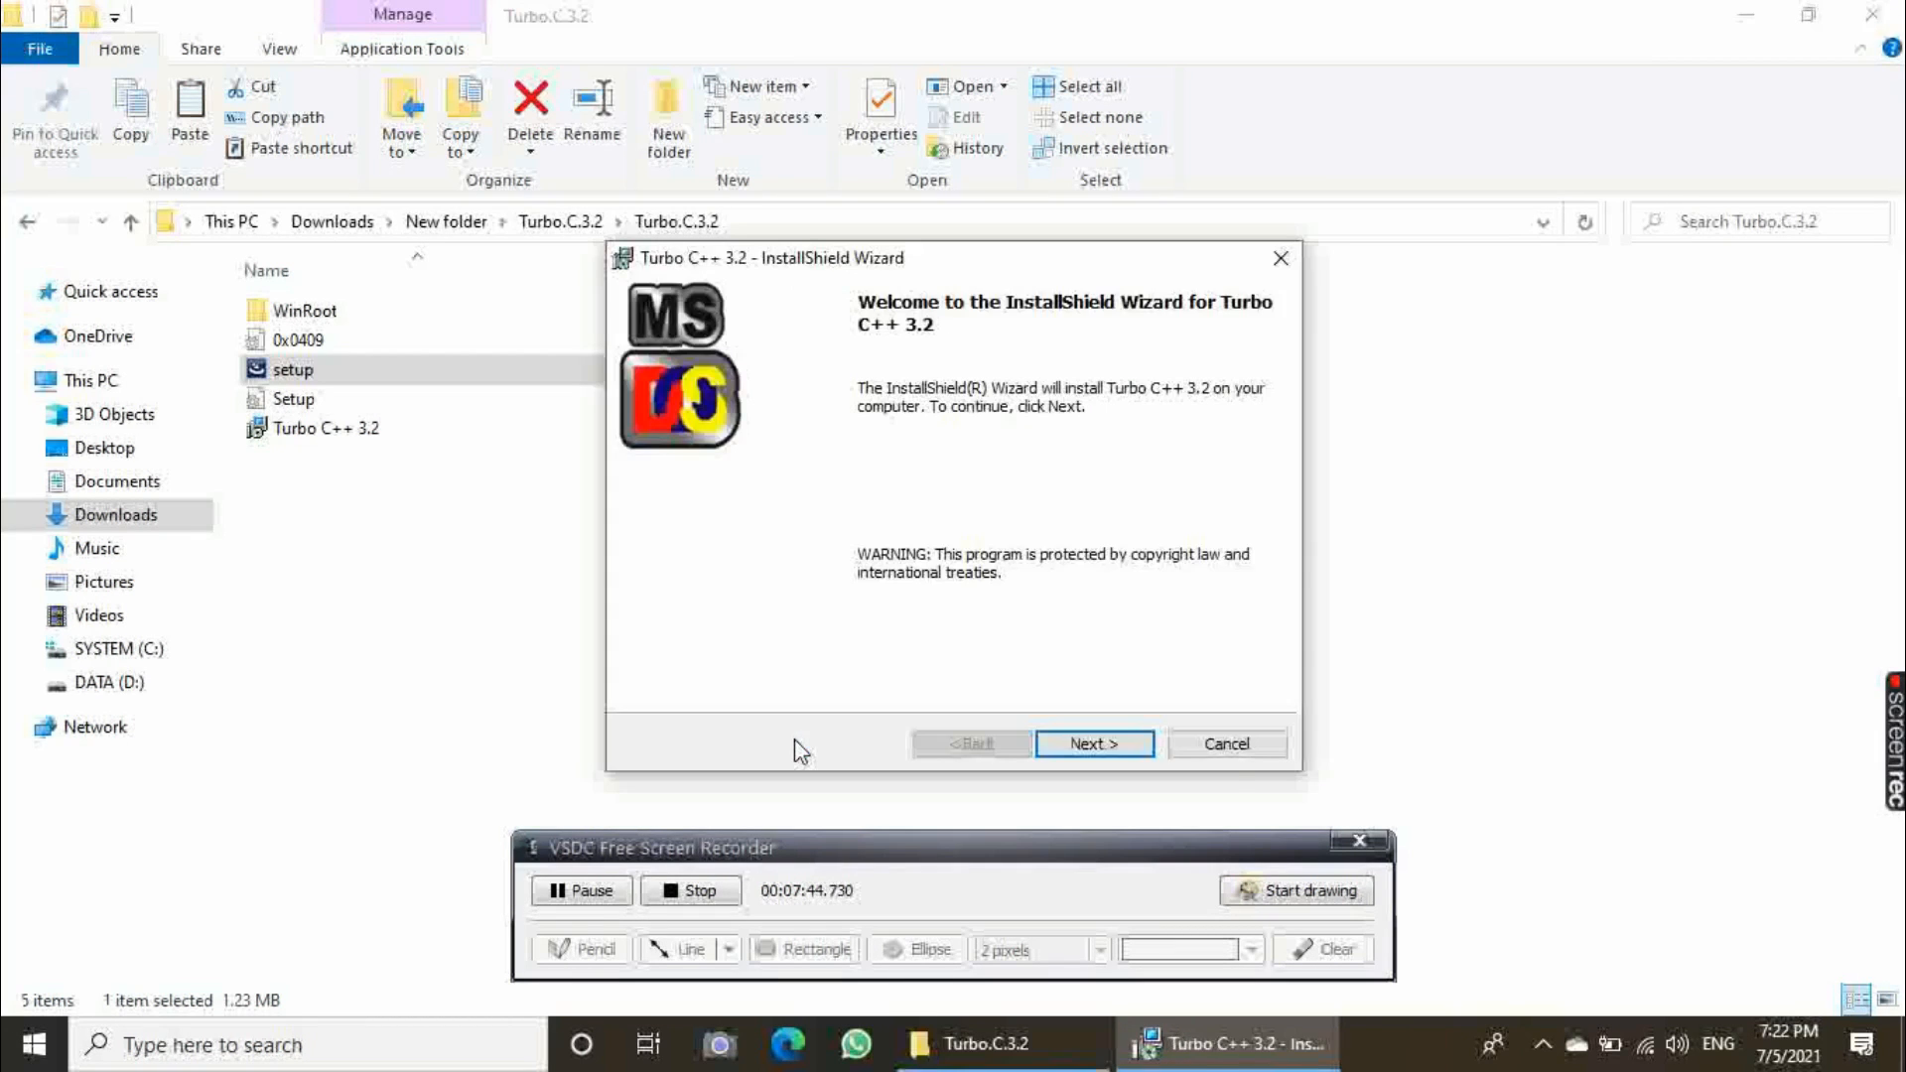
Step: Accept the license agreement in the Turbo C++ 3.2 InstallShield Wizard and proceed through the installation
{"action": "left_click", "coordinate": [1075, 743]}
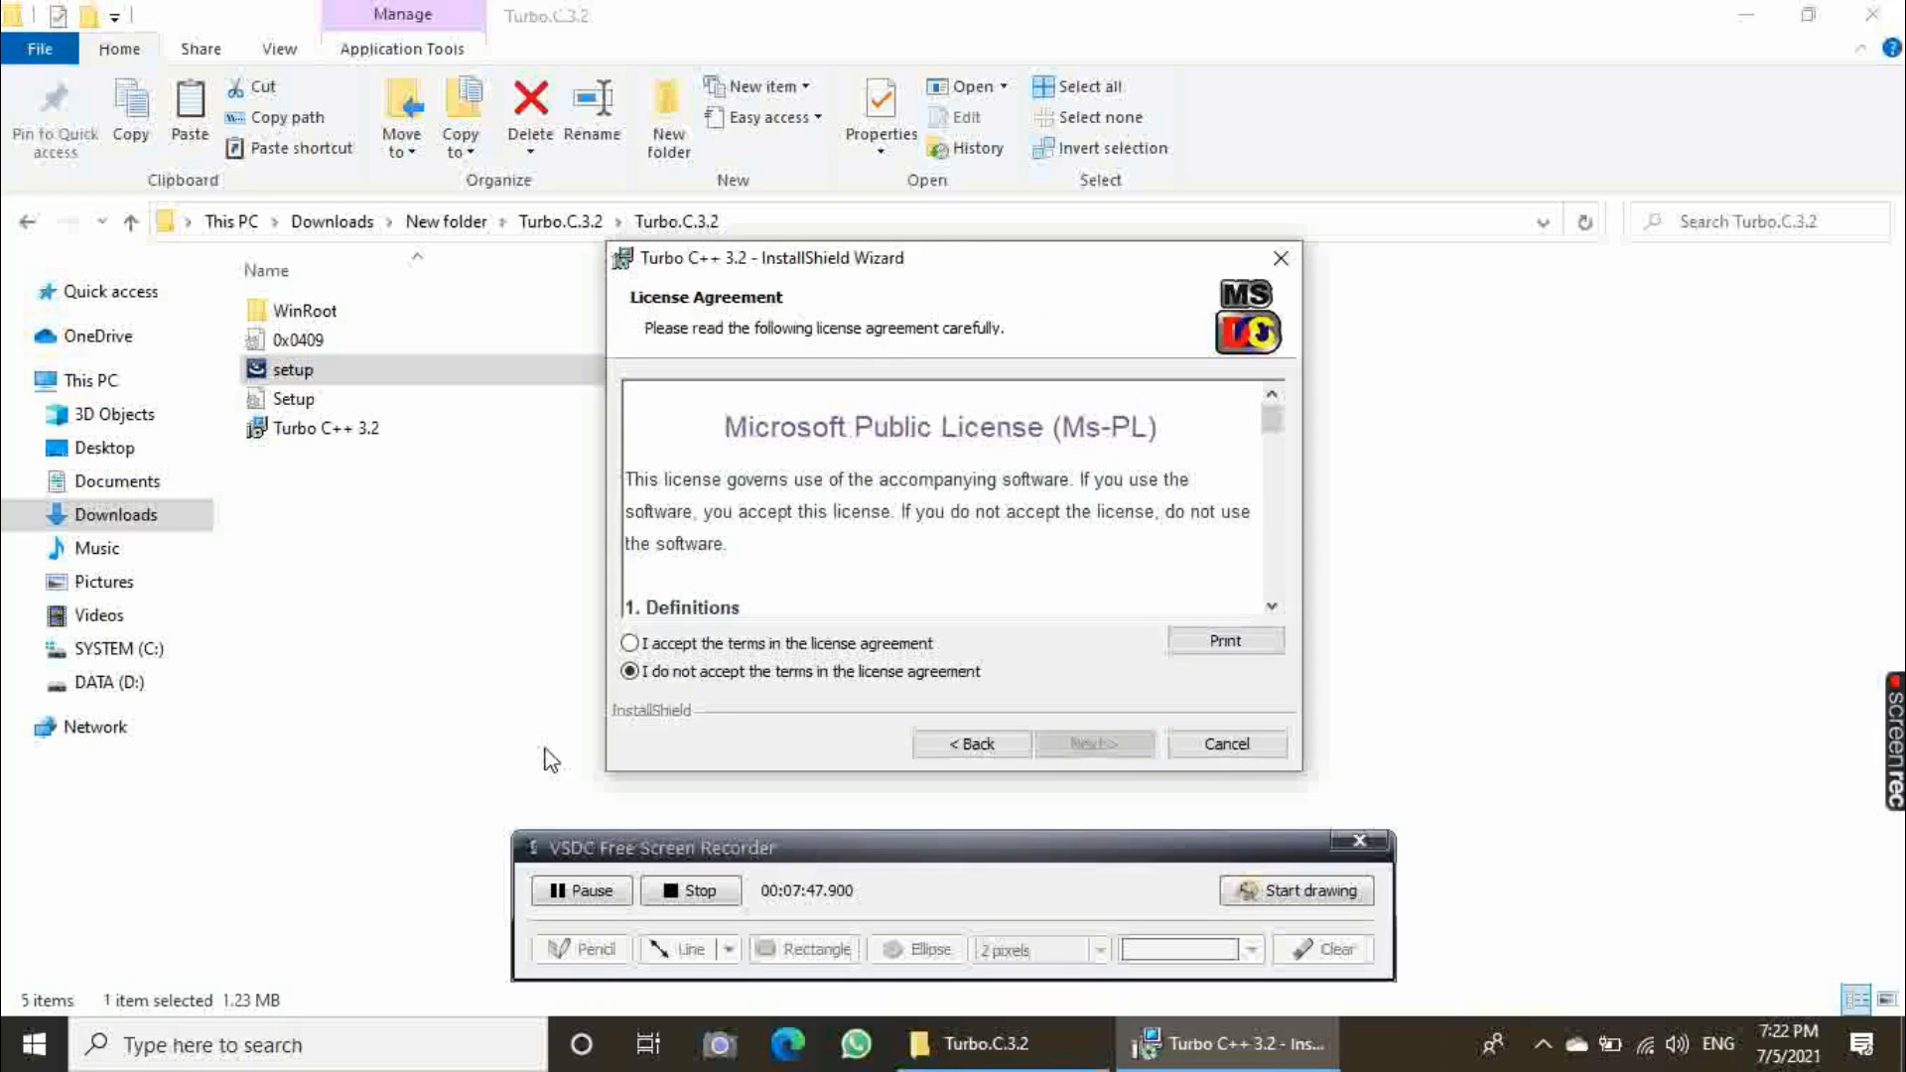
{"action": "left_click", "coordinate": [713, 648]}
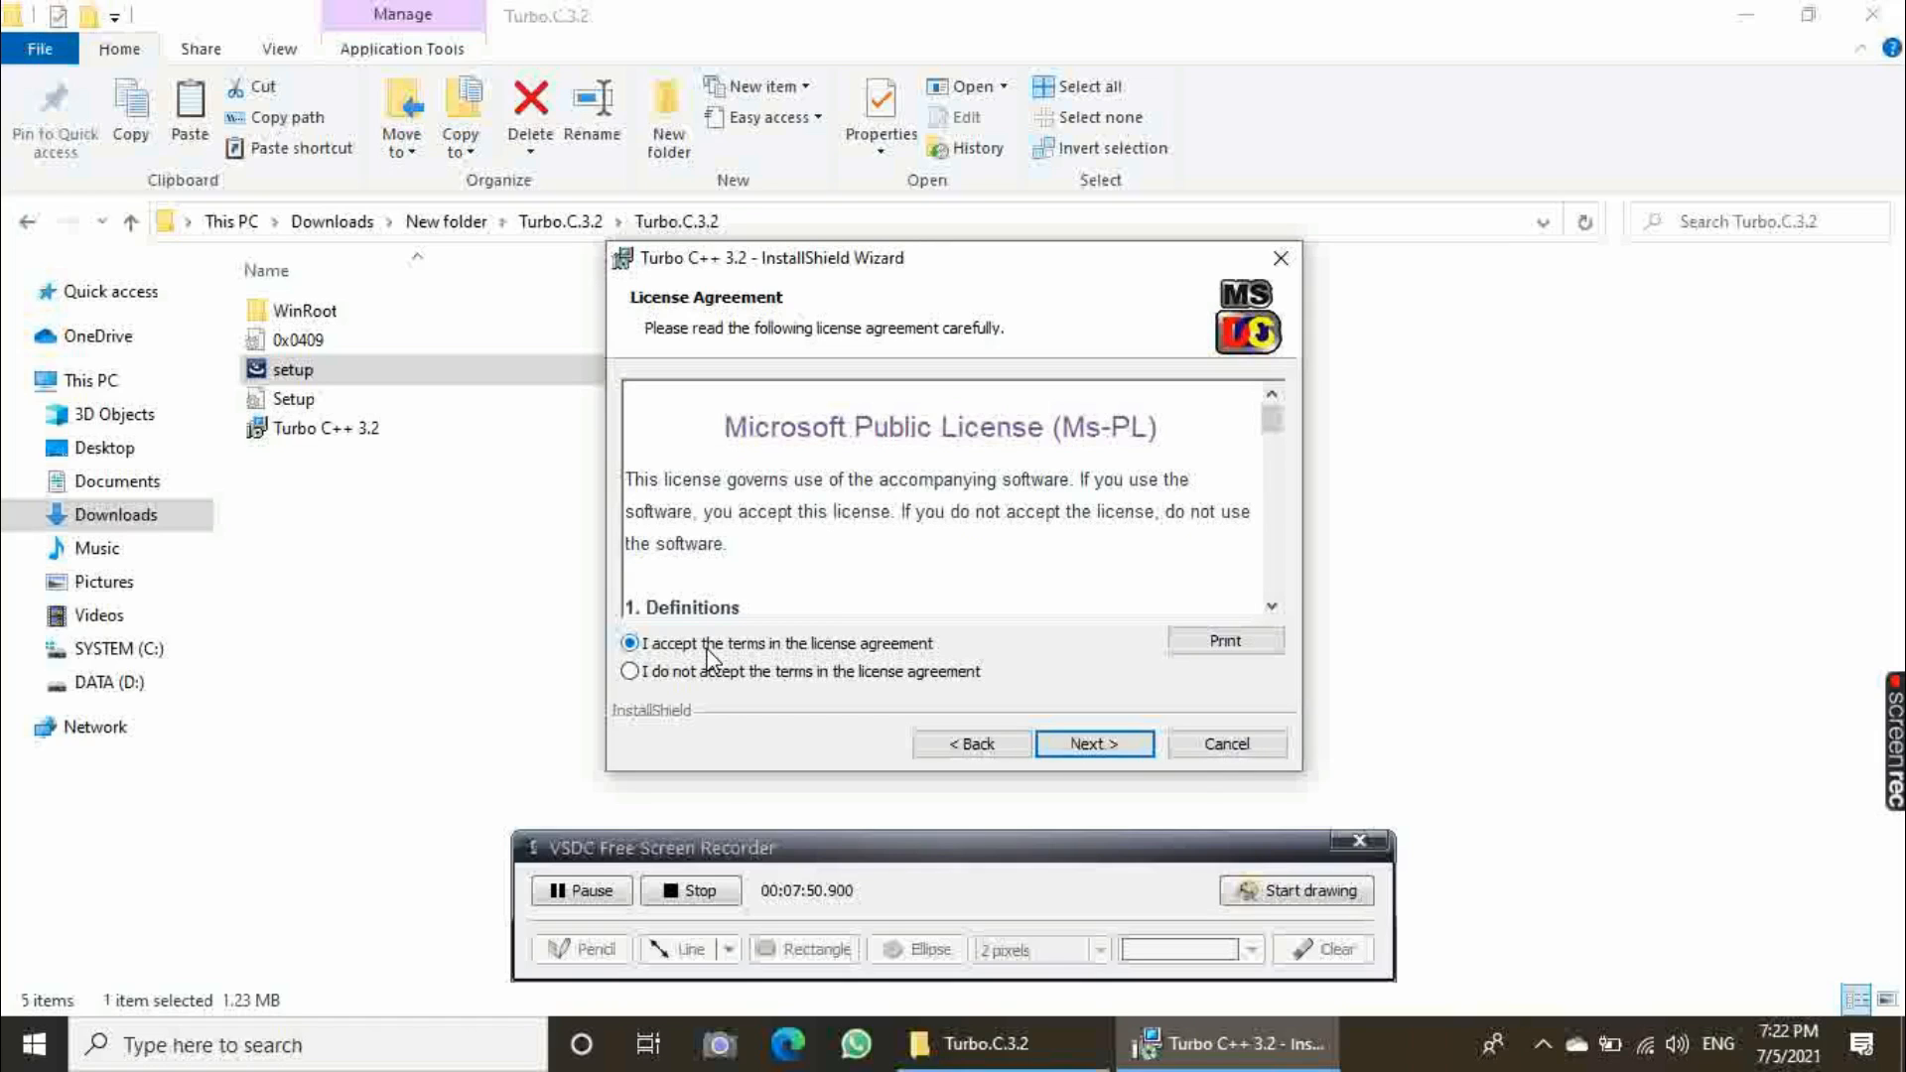
{"action": "left_click", "coordinate": [1082, 751]}
{"action": "left_click", "coordinate": [1080, 748]}
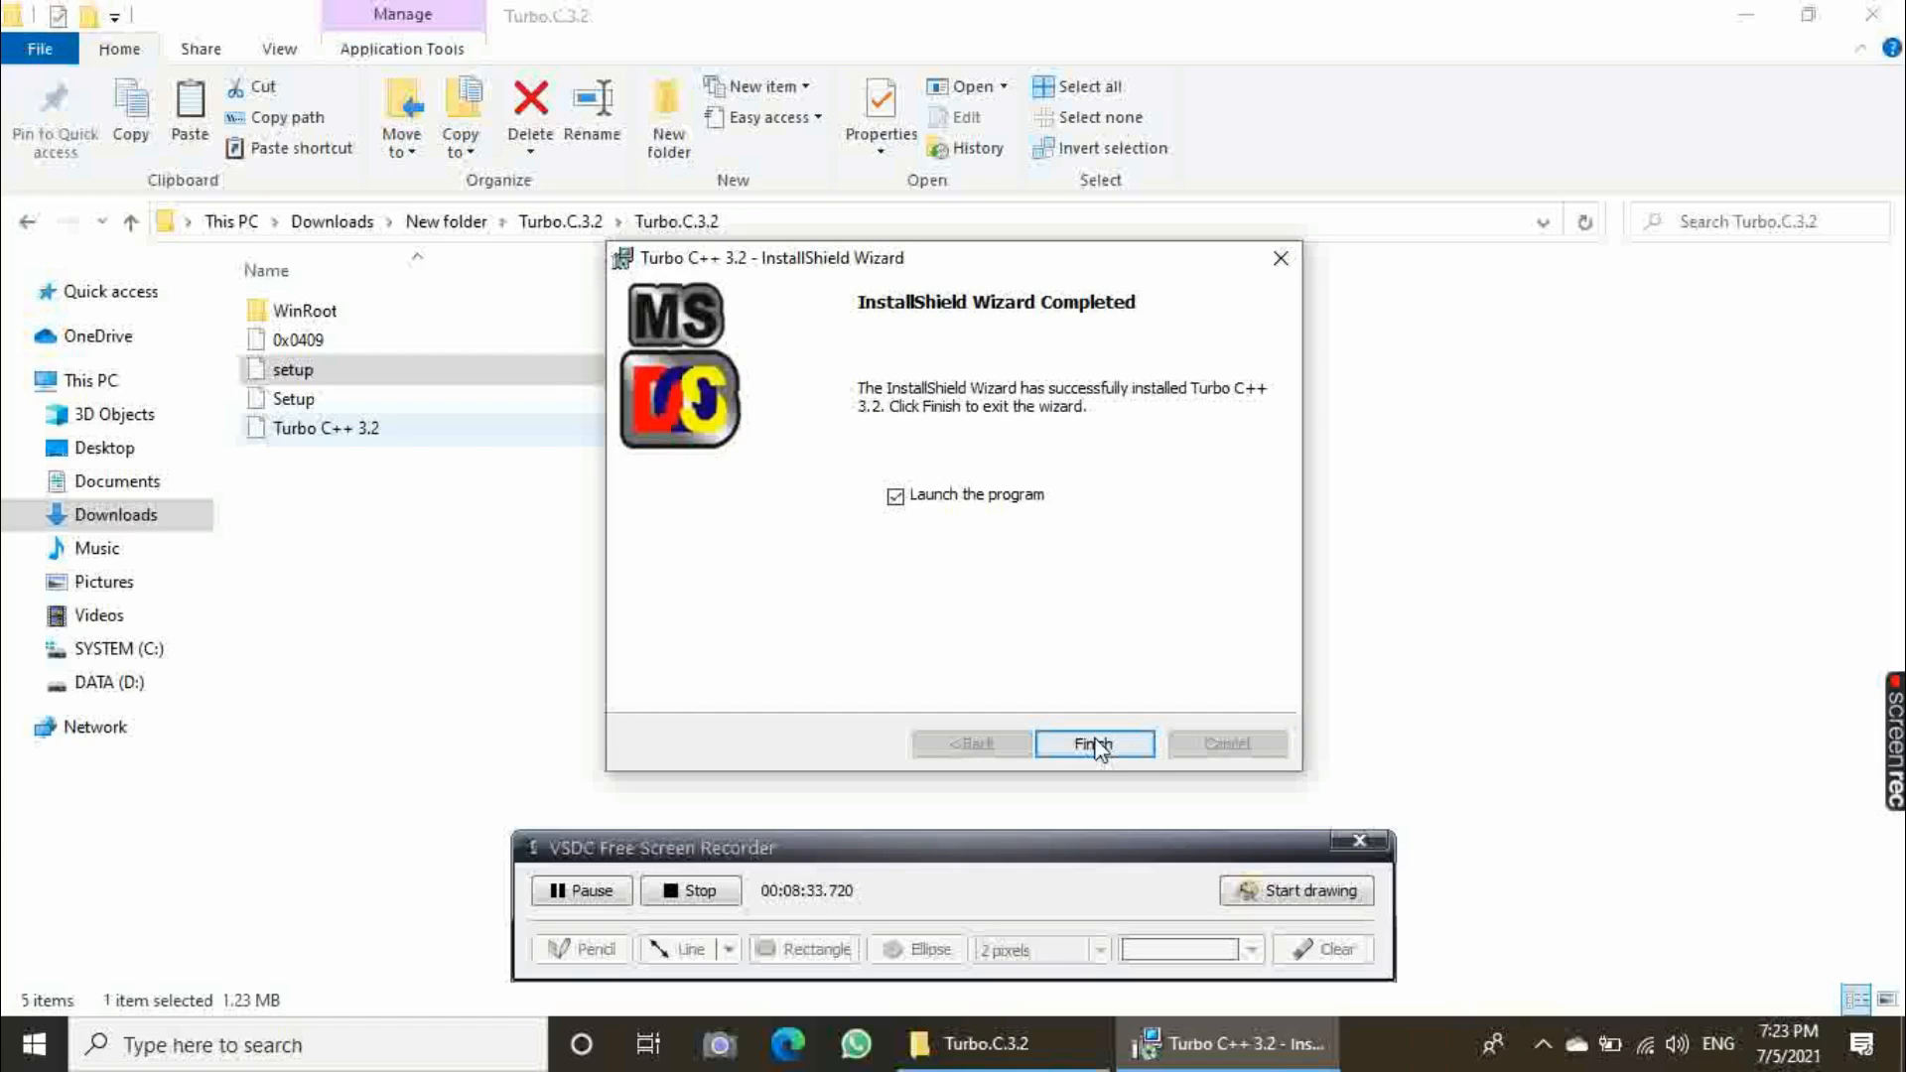
Step: Finish the installation wizard with "Launch the program" turned off and close the setup folder window
{"action": "left_click", "coordinate": [895, 496]}
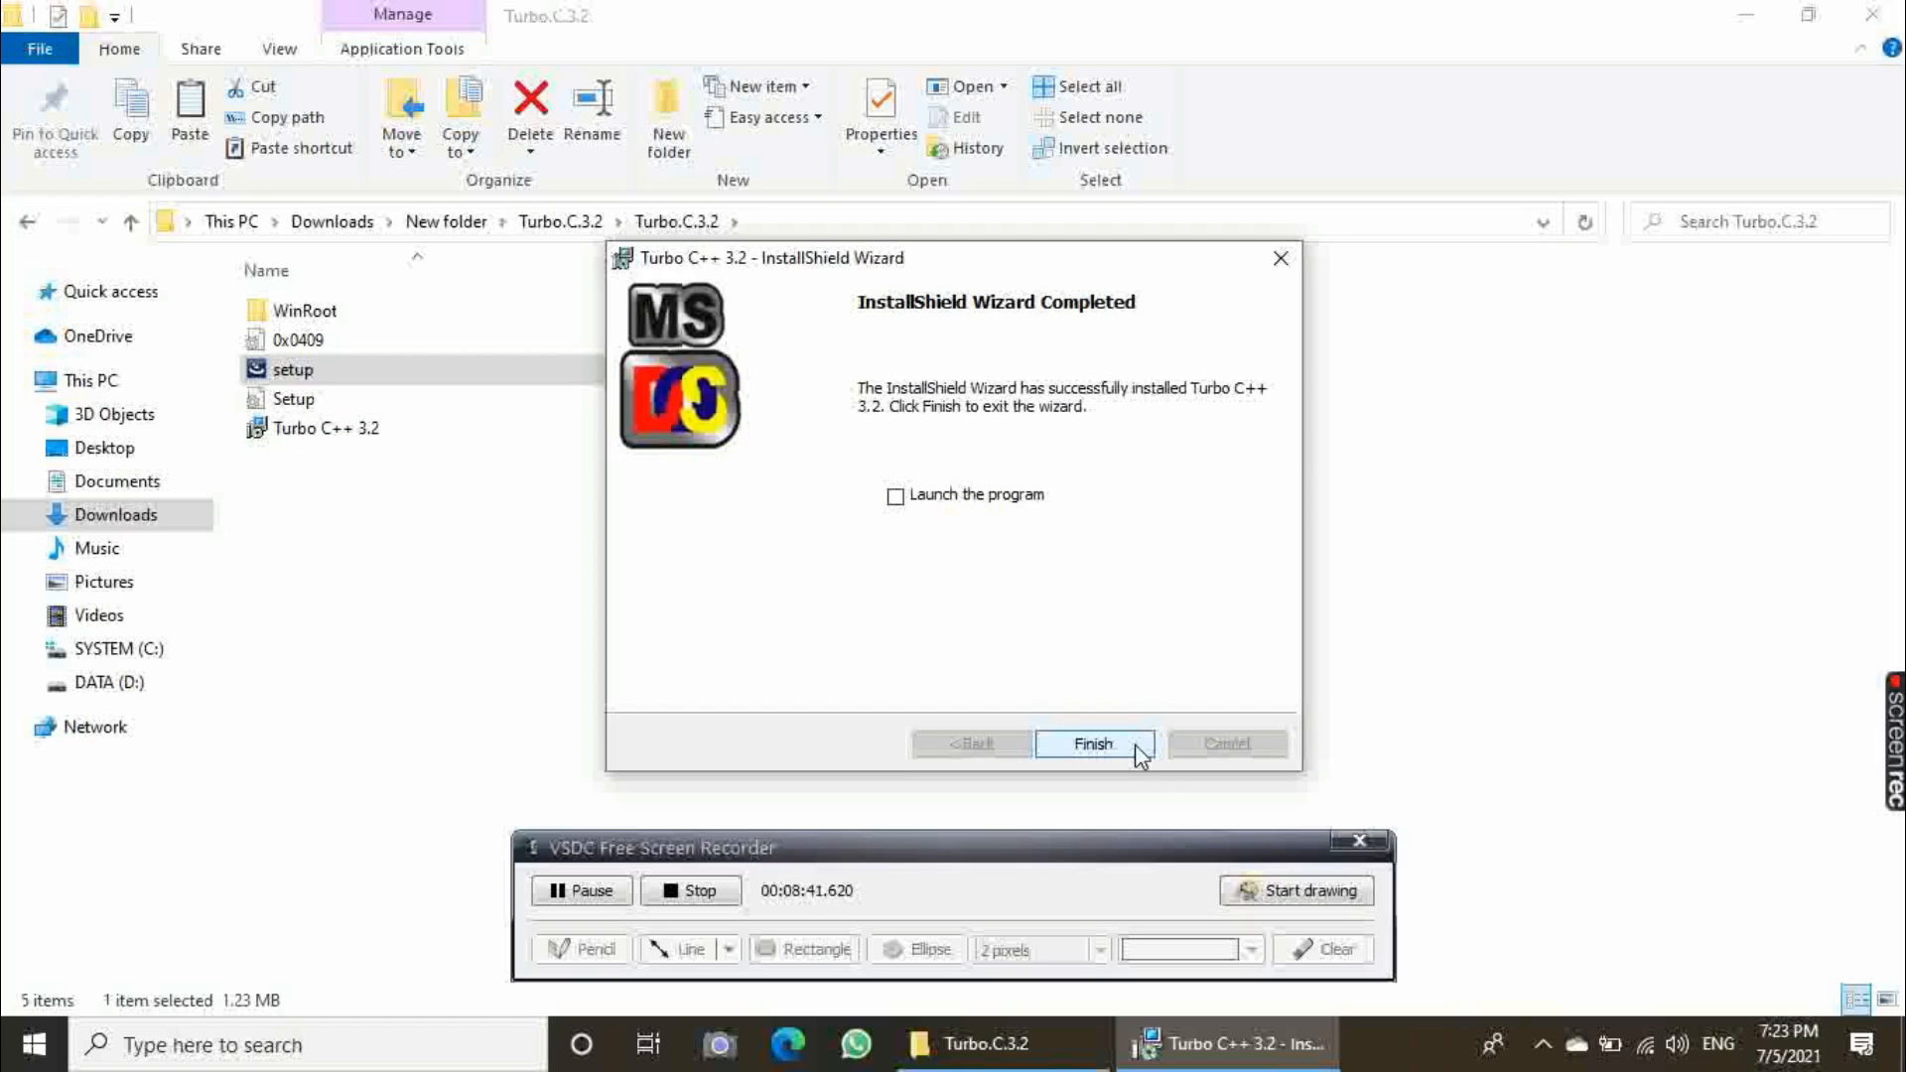
{"action": "left_click", "coordinate": [1093, 746]}
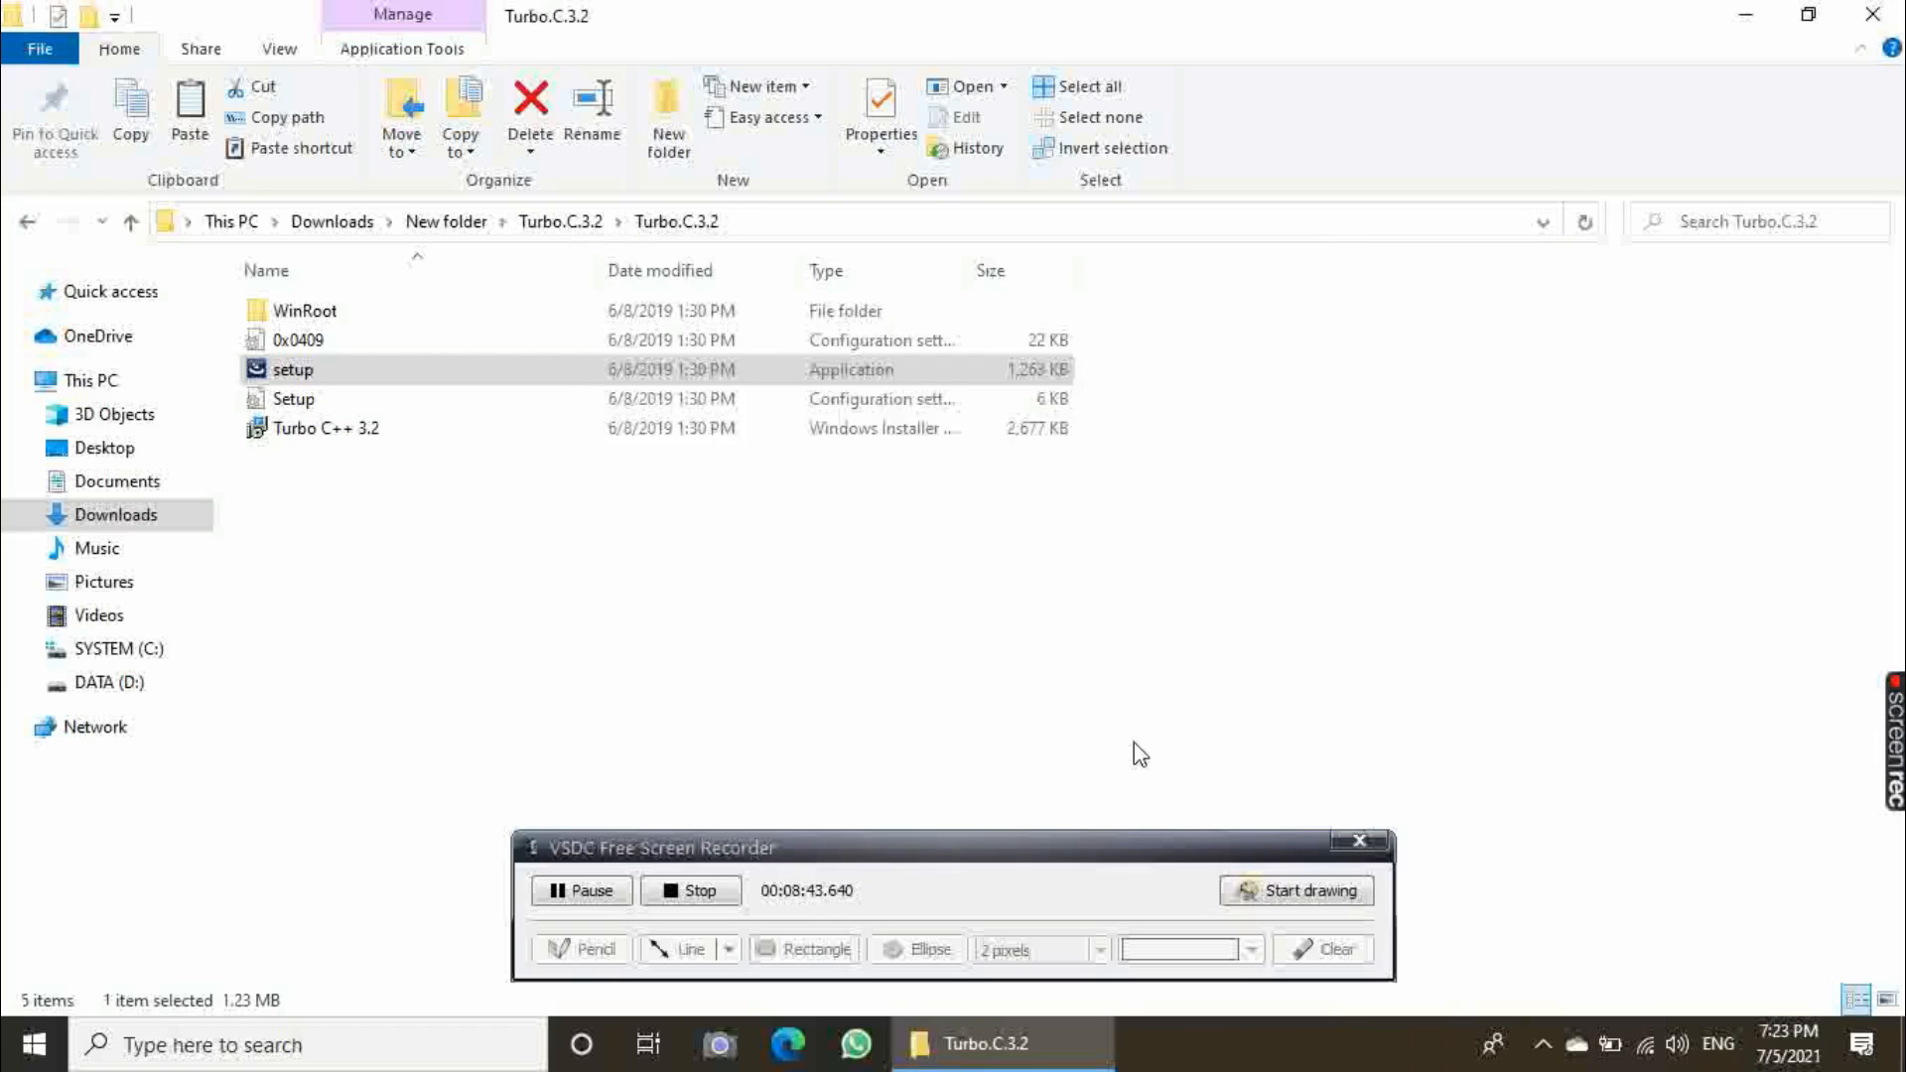
{"action": "left_click", "coordinate": [1872, 14]}
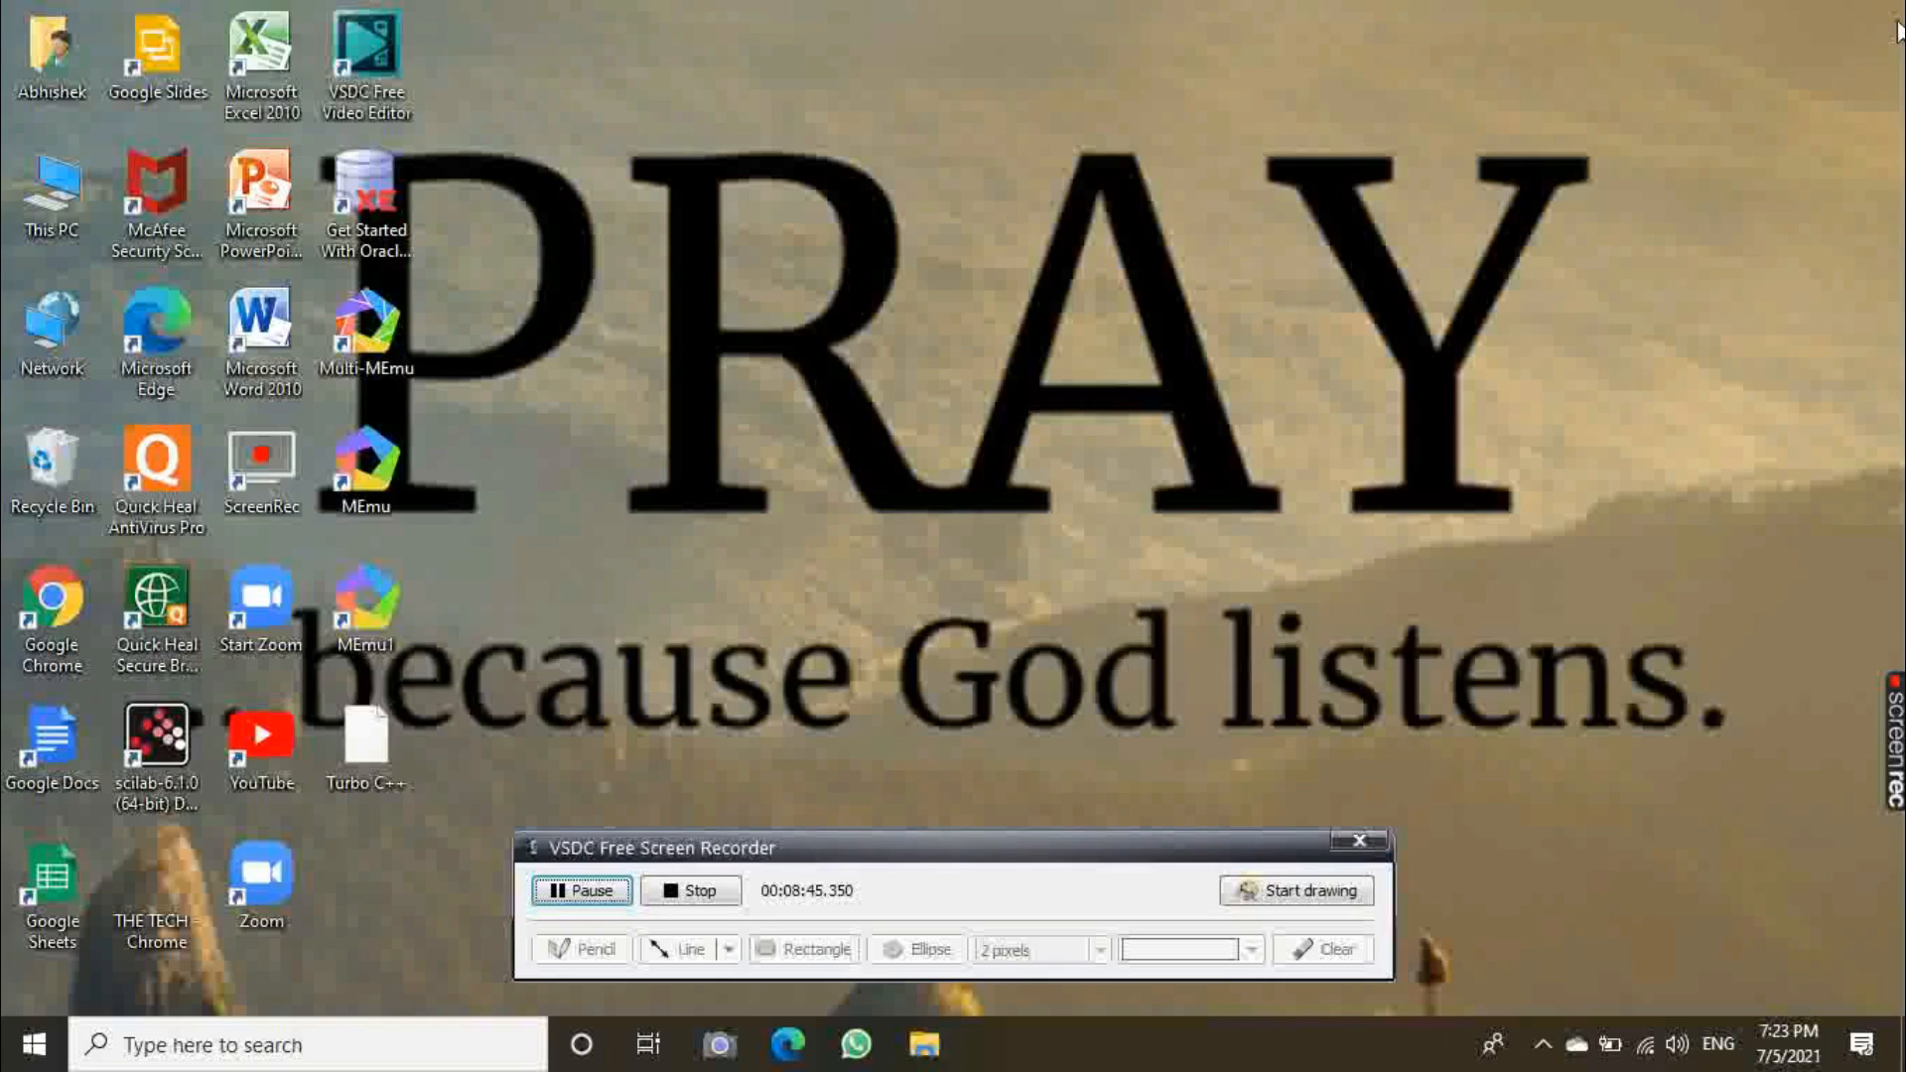